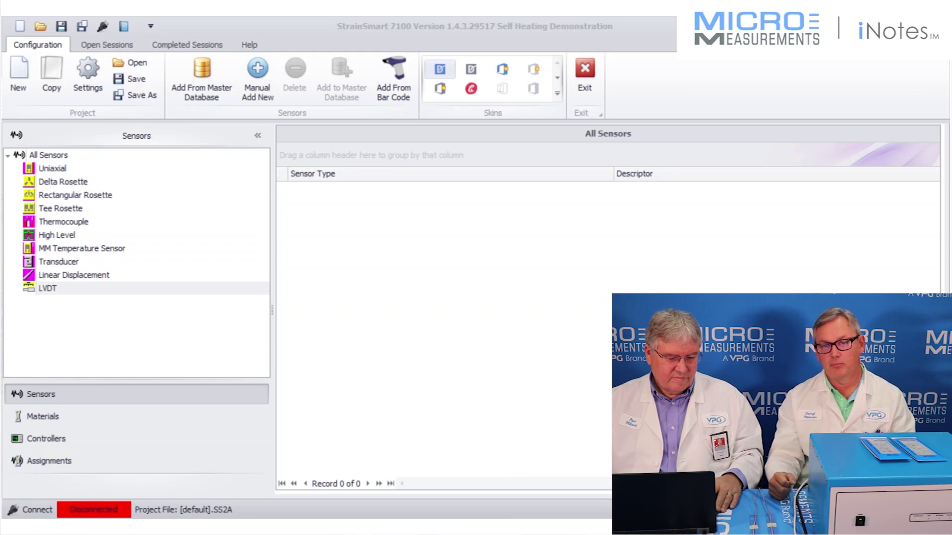
Bring up the sensor options menu for the empty Uniaxial category
right_click(54, 170)
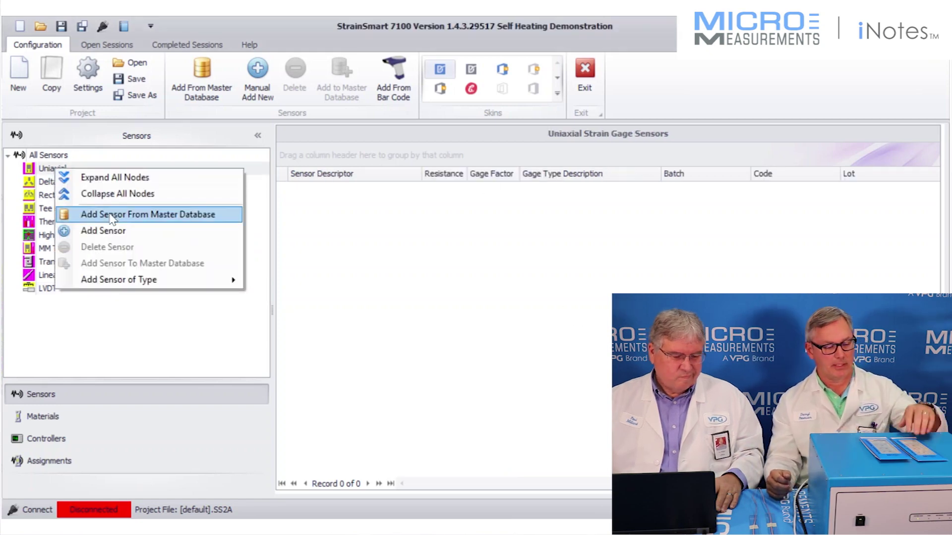
Add uniaxial sensor C5K-06-125LK-350 with 350 Ω resistance and gage factor 1.95
left_click(114, 231)
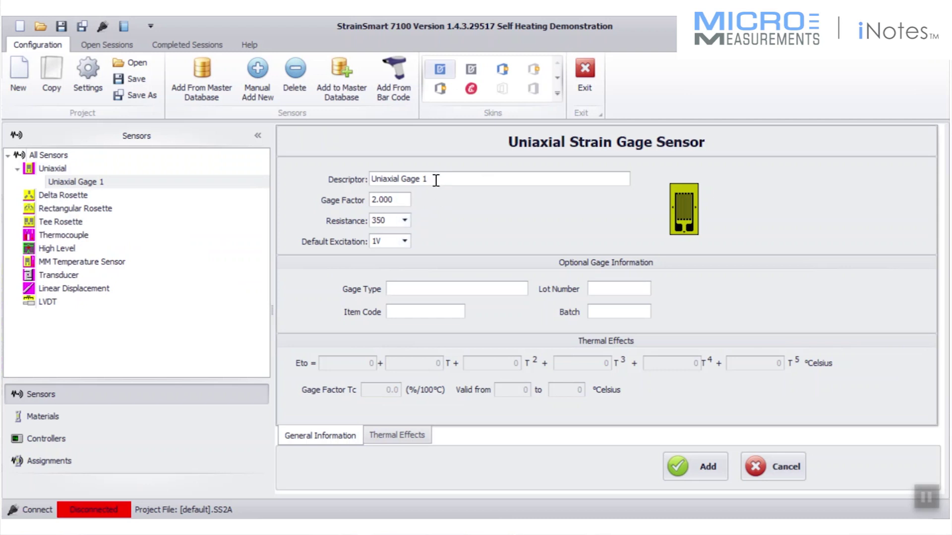
left_click_drag(433, 178, 355, 164)
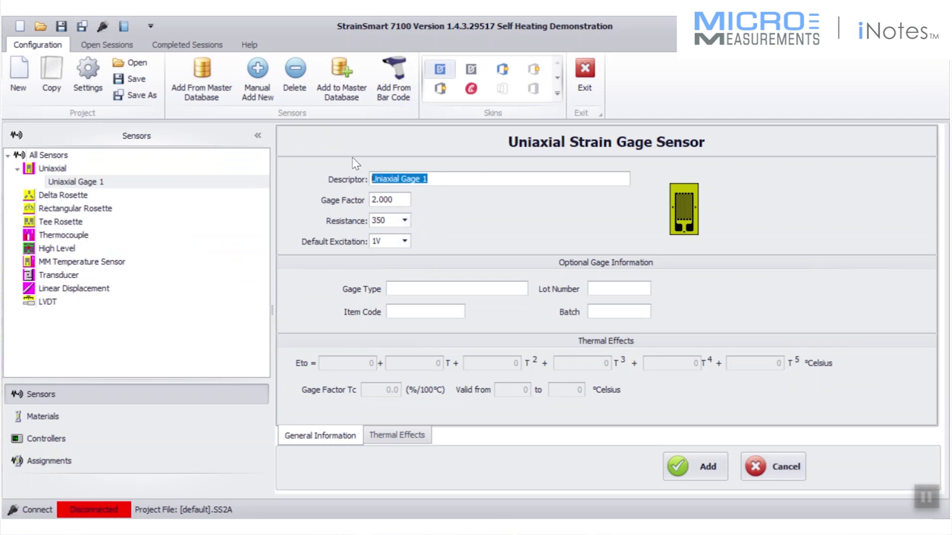
type("C5K")
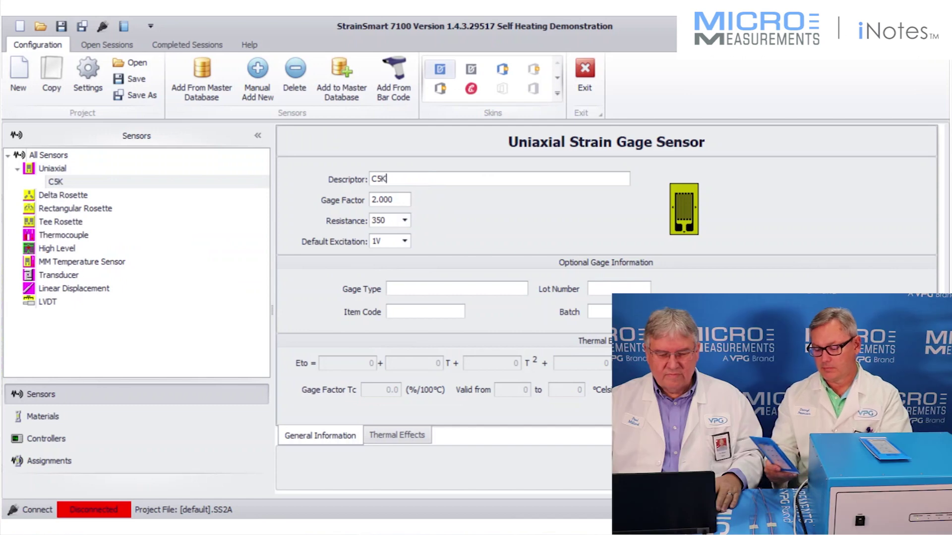
type("-06-125LK-350")
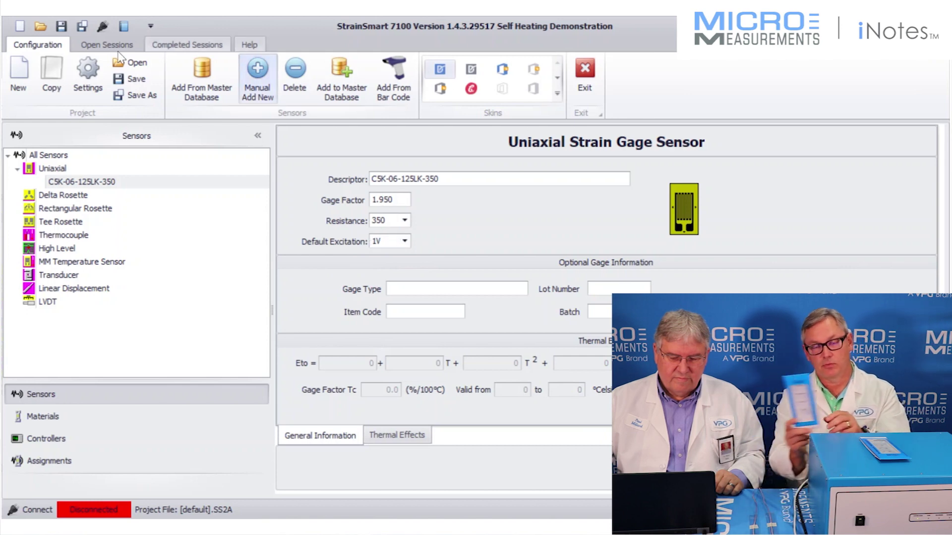
left_click(52, 170)
right_click(52, 169)
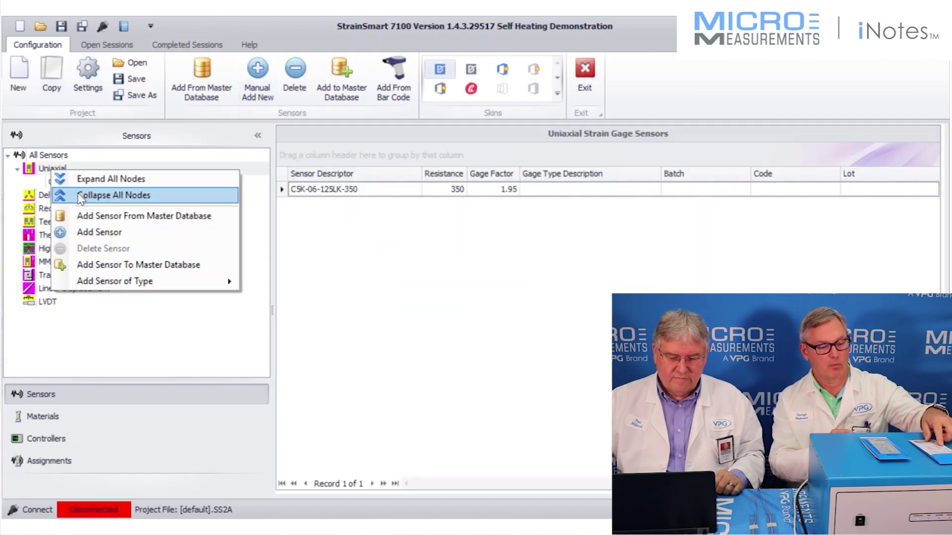
Add a second uniaxial sensor named C5K-06-125LK-50C, gage factor 2.040, resistance 5000 Ω
left_click(107, 230)
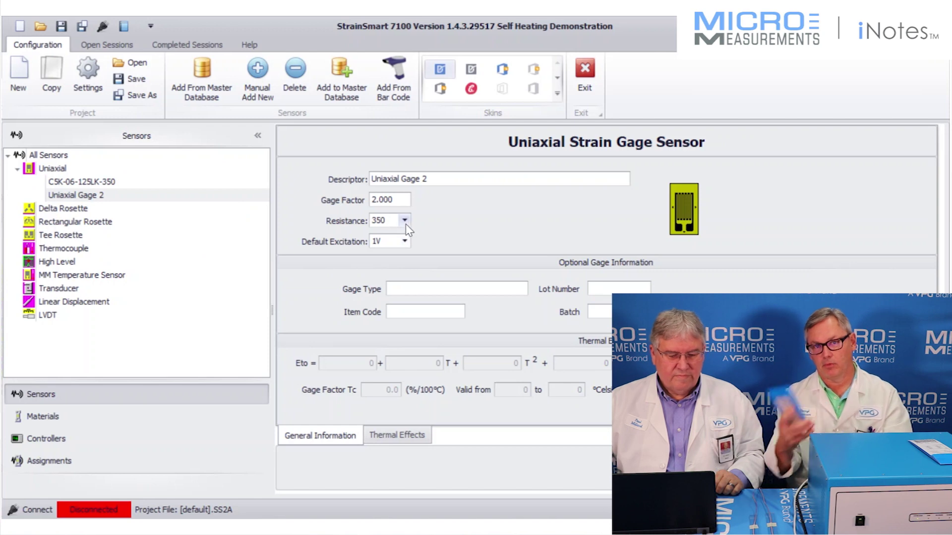
double_click(384, 222)
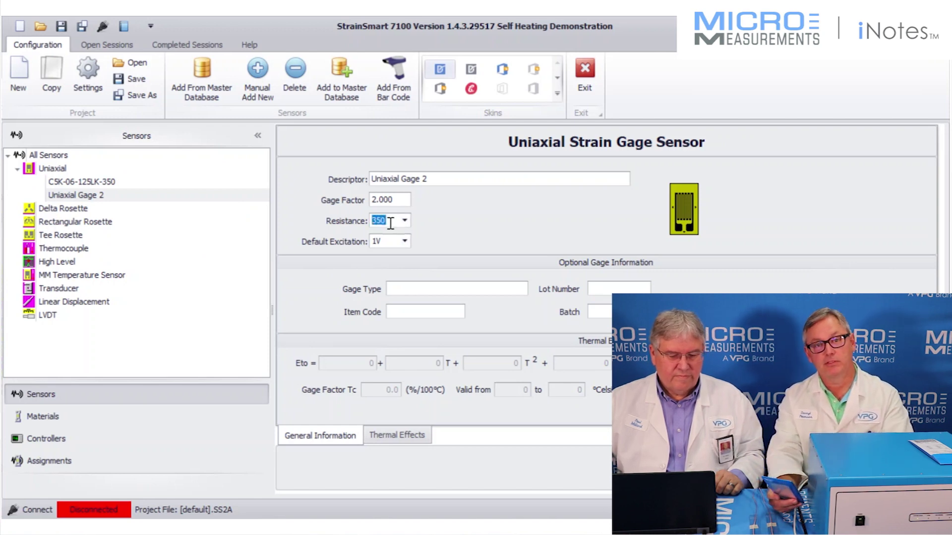
type("50")
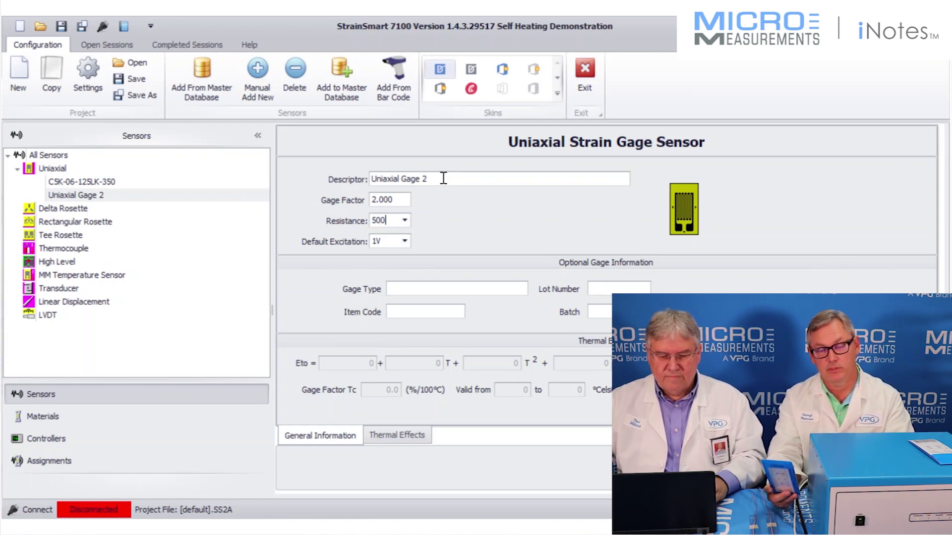
left_click(444, 179)
type("C5")
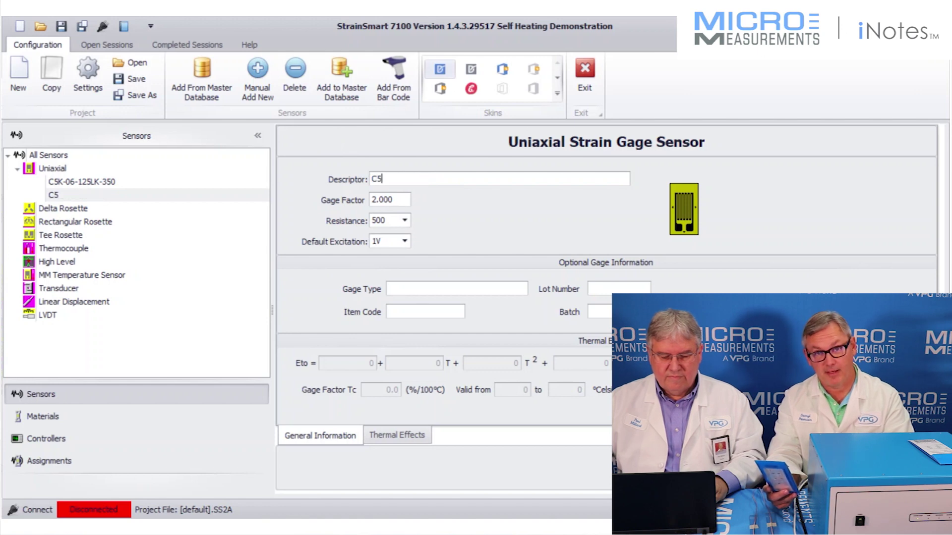
type("K-06")
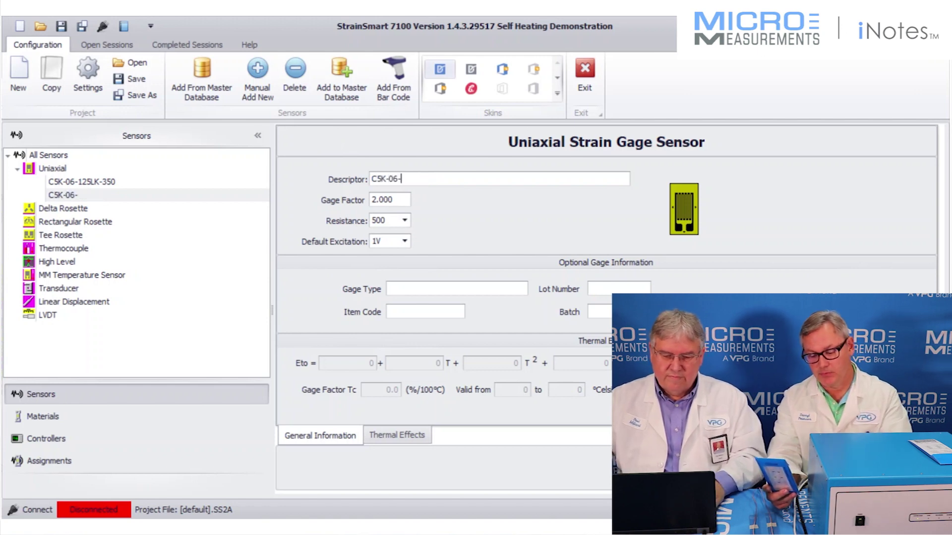
type("-125LK-5")
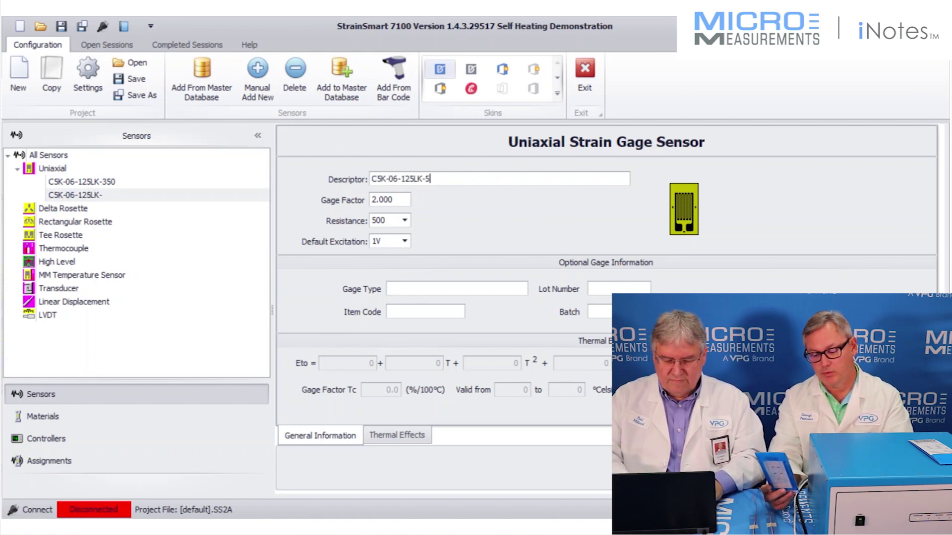
type("0C")
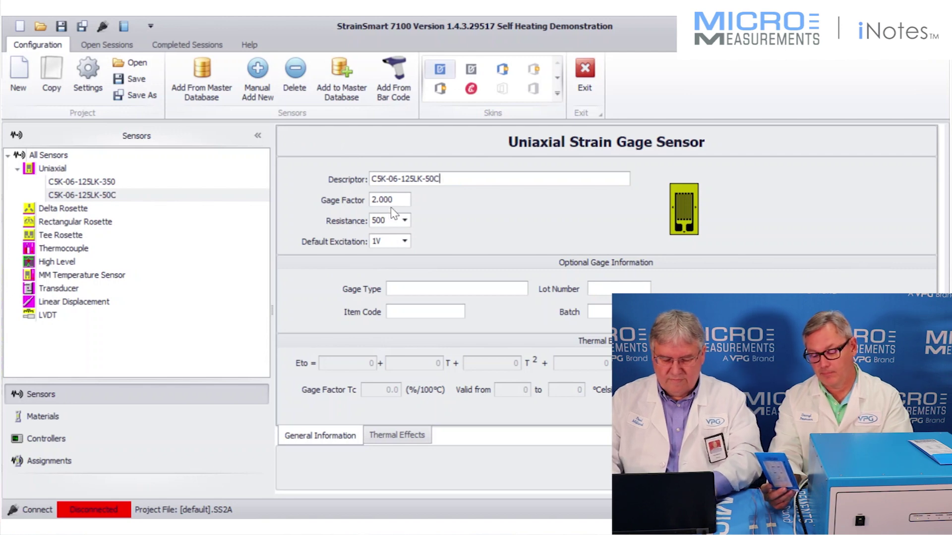
key("Tab")
key("Home")
key("Right")
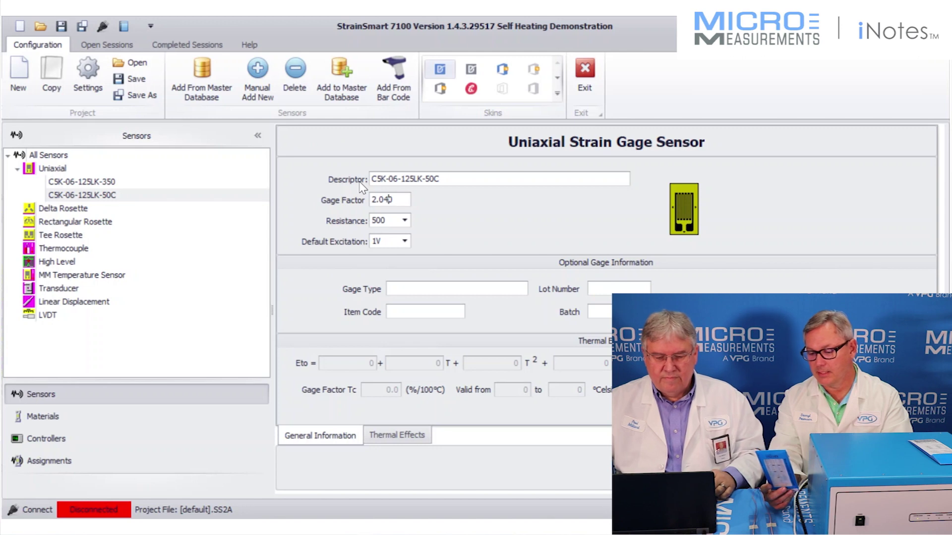
key("Tab")
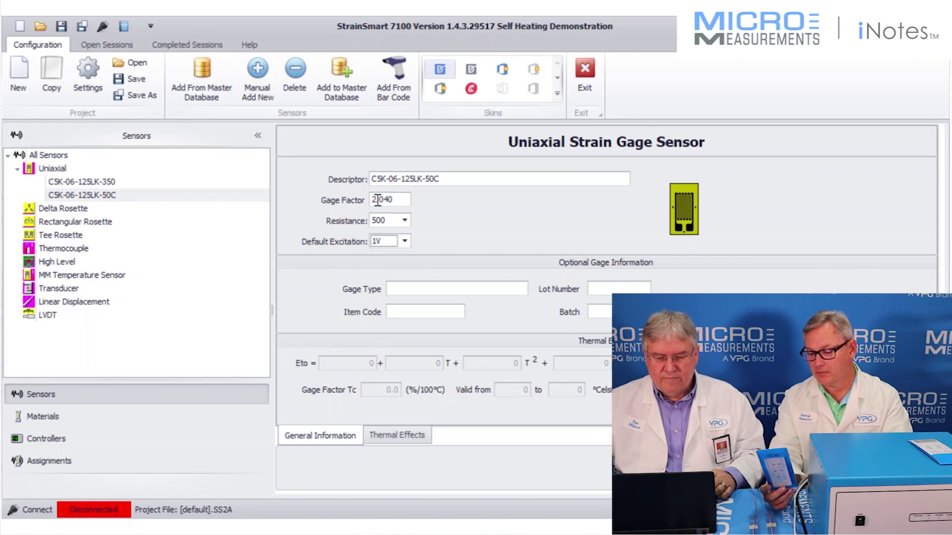
left_click(397, 223)
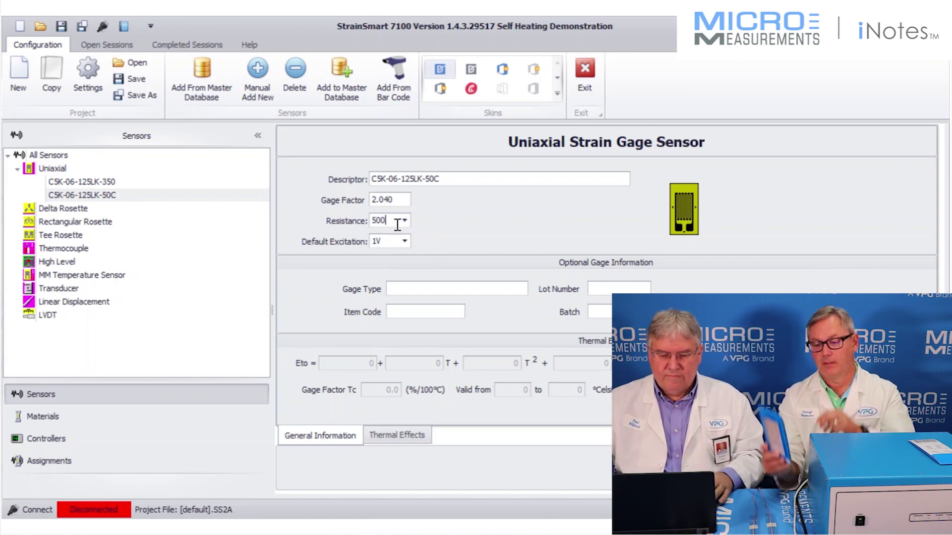
type("000")
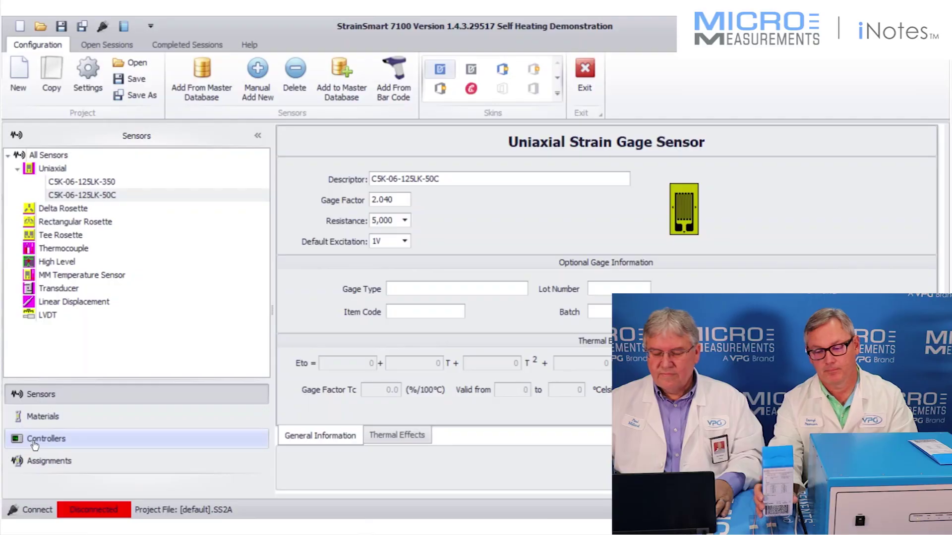
Show the Device 1 rack in Assignments and bring up options for its first channel port
left_click(45, 463)
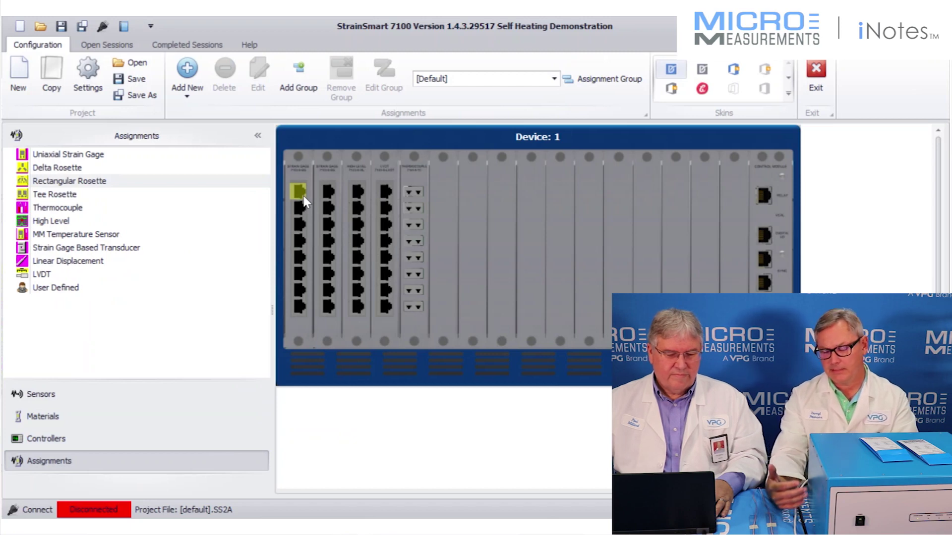
right_click(303, 194)
left_click(357, 443)
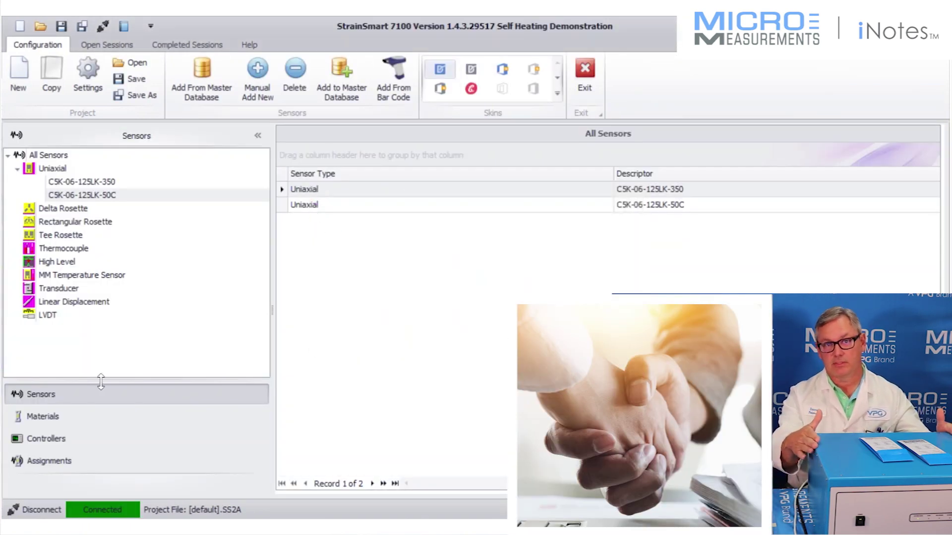
left_click(48, 461)
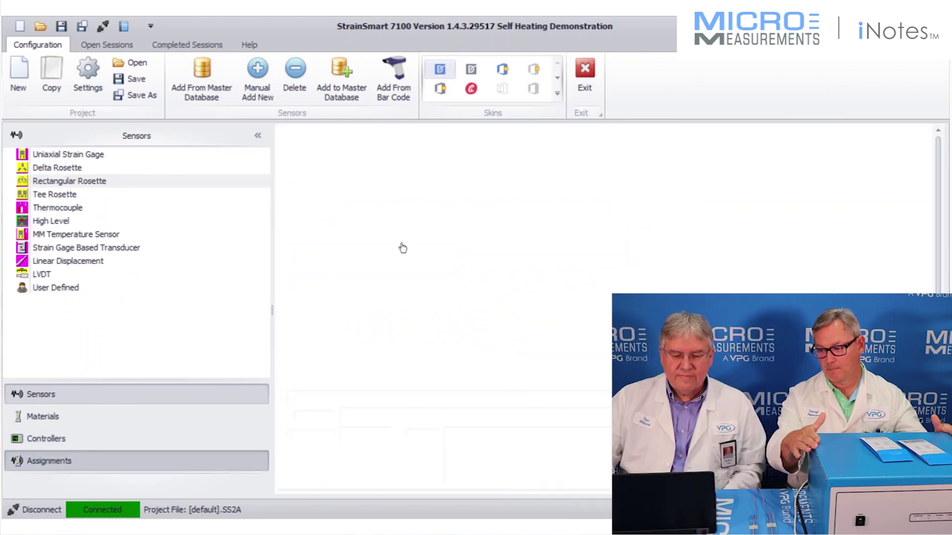
right_click(302, 188)
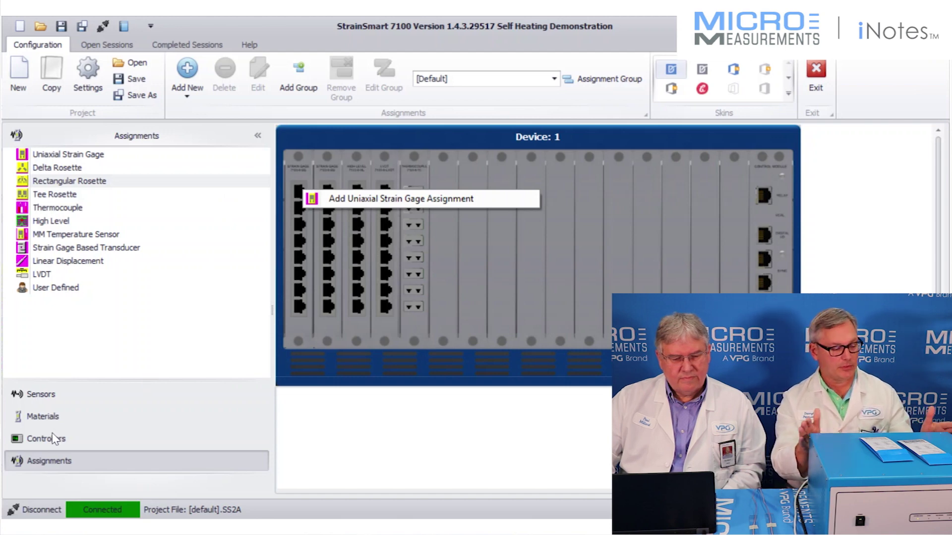
Assign and save sensor C5K-06-125LK-50C on the first channel, Ch 01.01.01
left_click(58, 156)
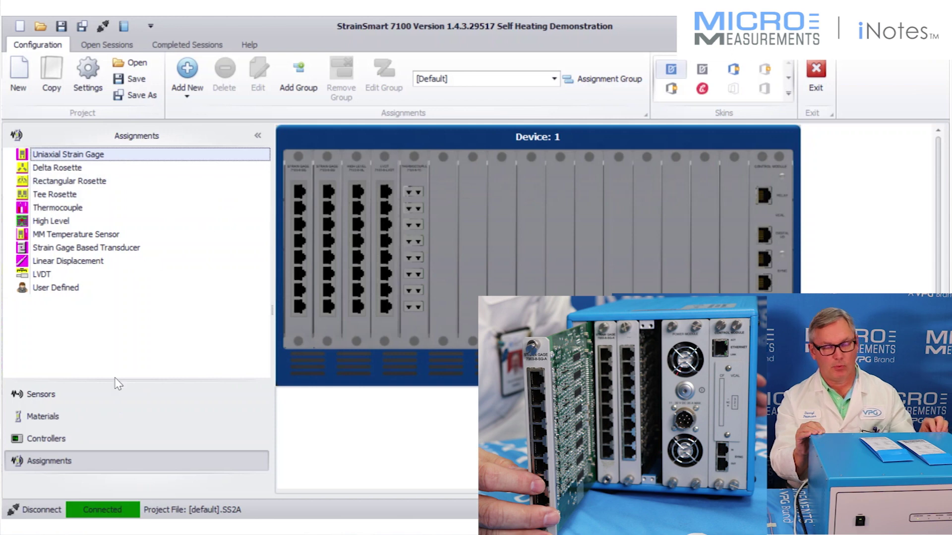
left_click(39, 468)
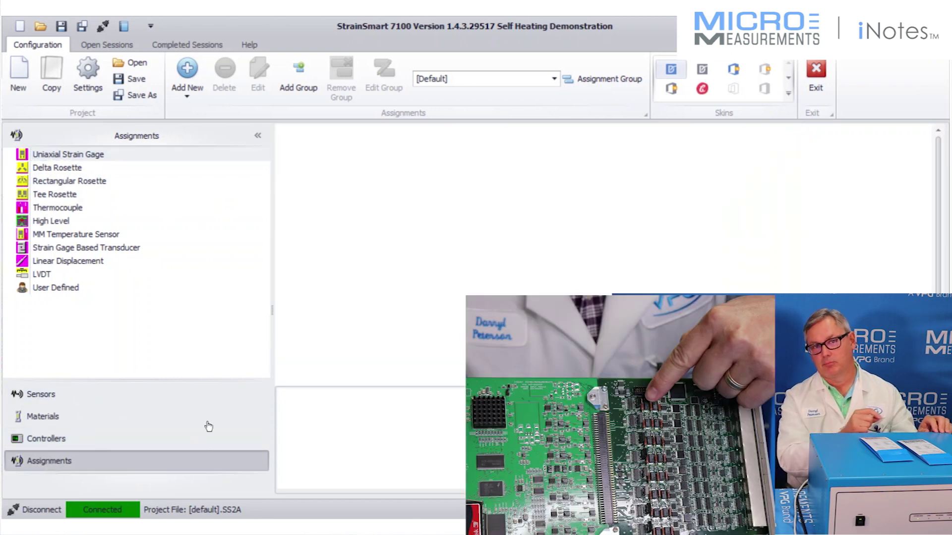
right_click(303, 189)
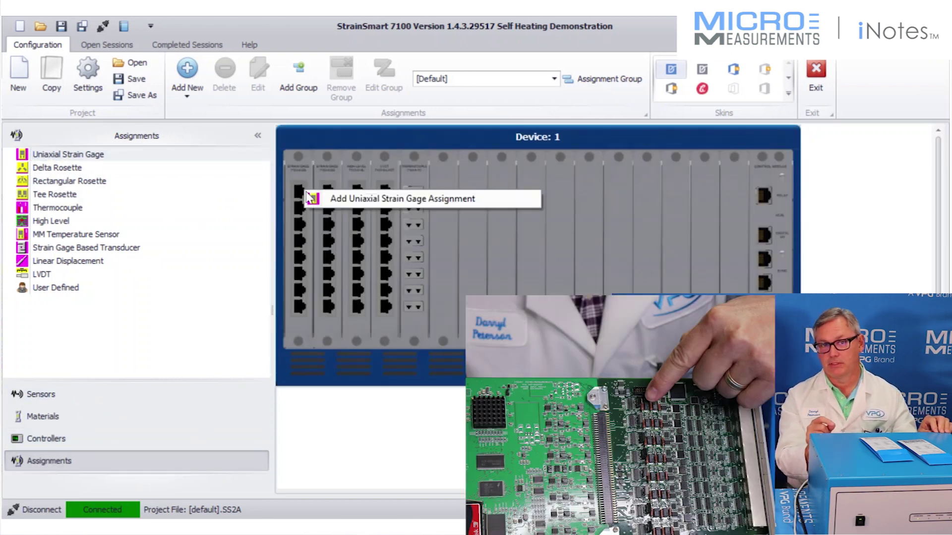
left_click(369, 203)
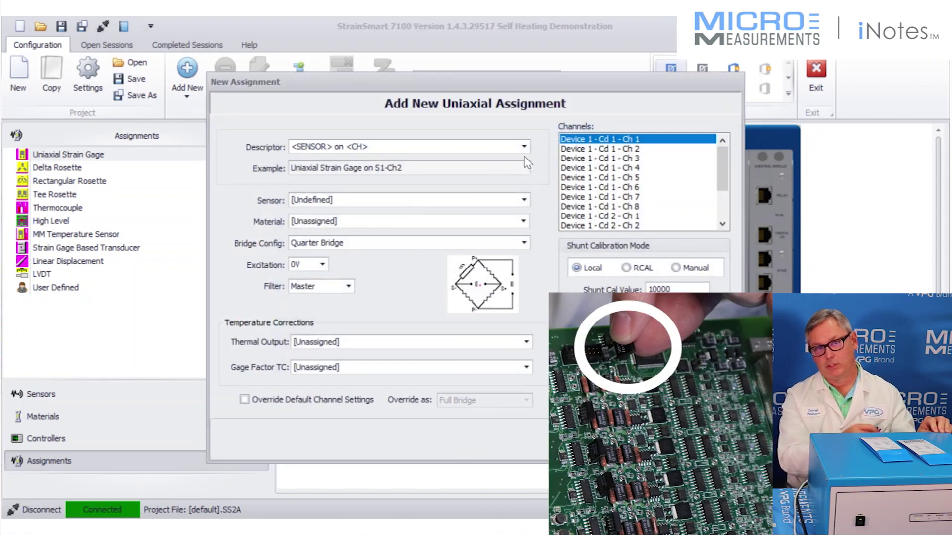
left_click(523, 196)
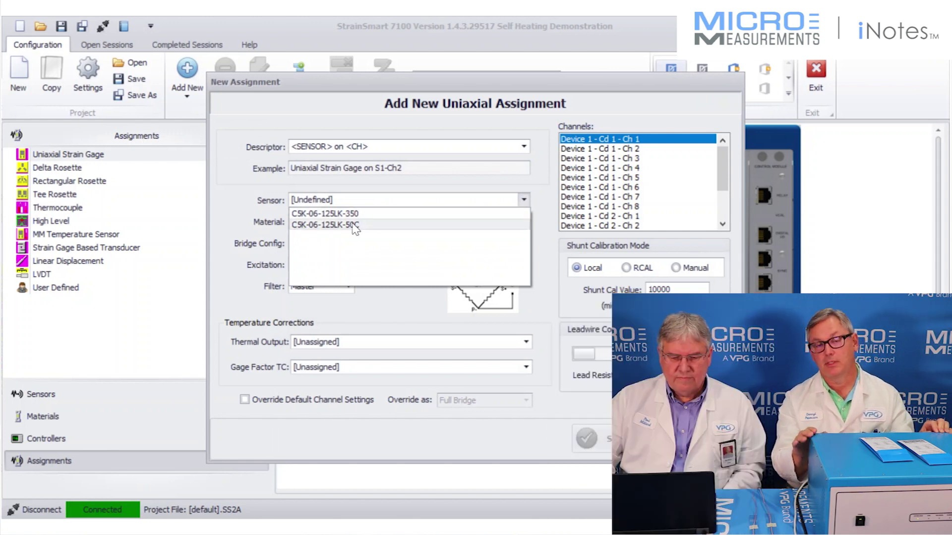
left_click(355, 226)
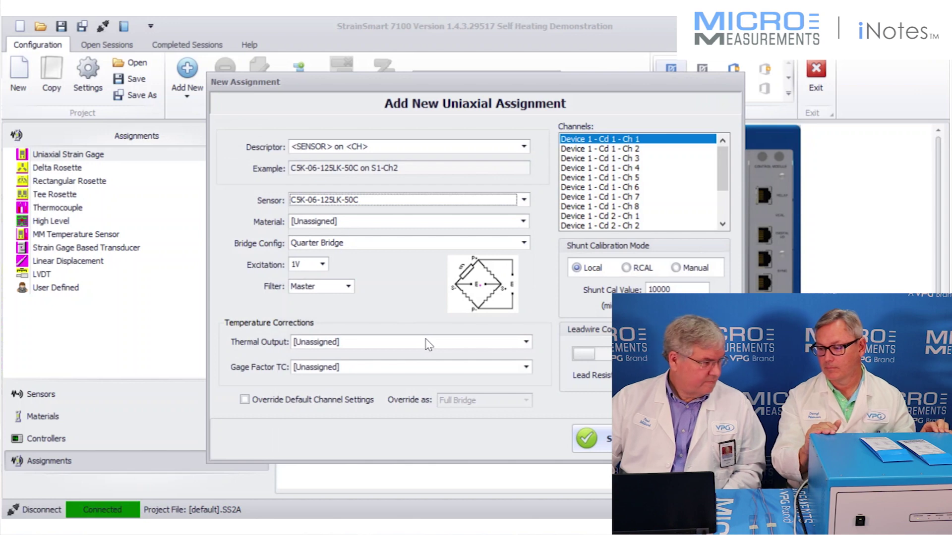
left_click(597, 439)
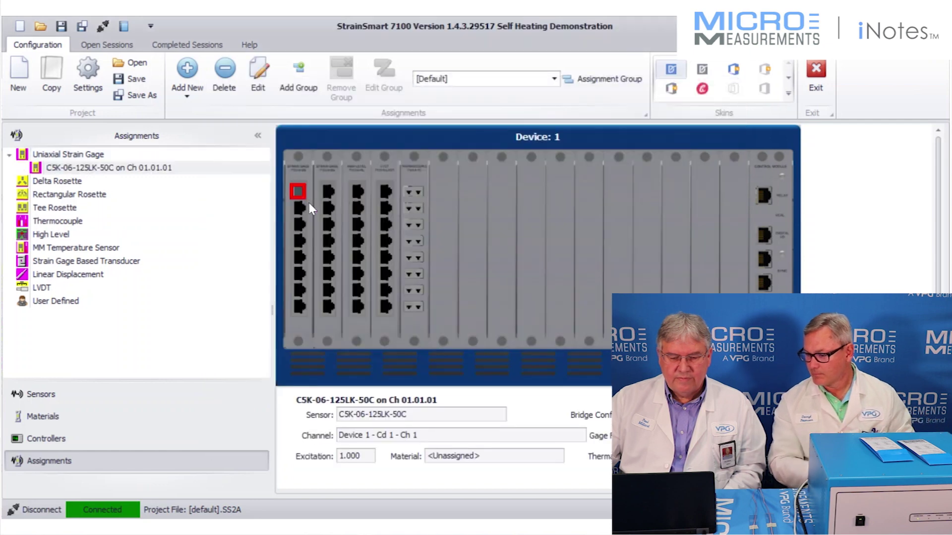
Assign and save sensor C5K-06-125LK-350 on Ch 01.01.02 with 1 V quarter-bridge excitation
right_click(306, 207)
left_click(353, 221)
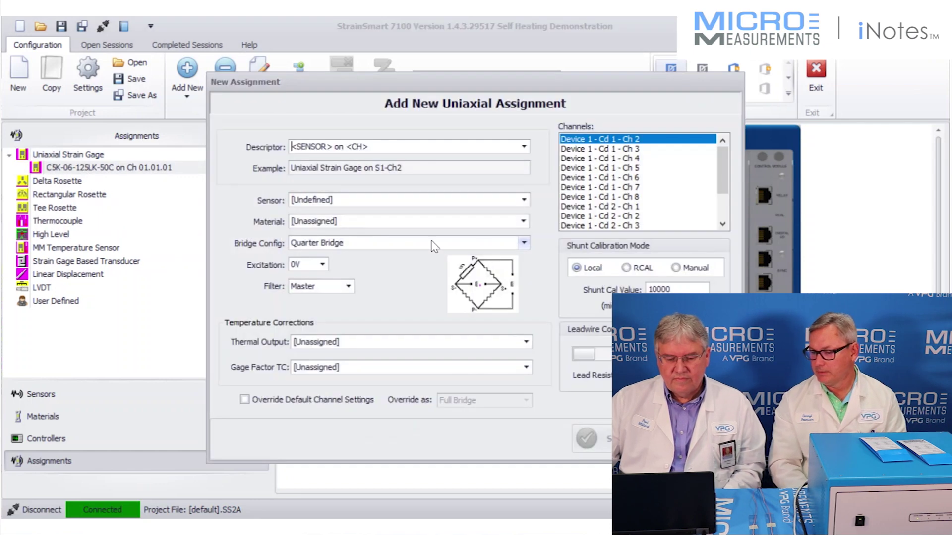
left_click(524, 200)
left_click(327, 213)
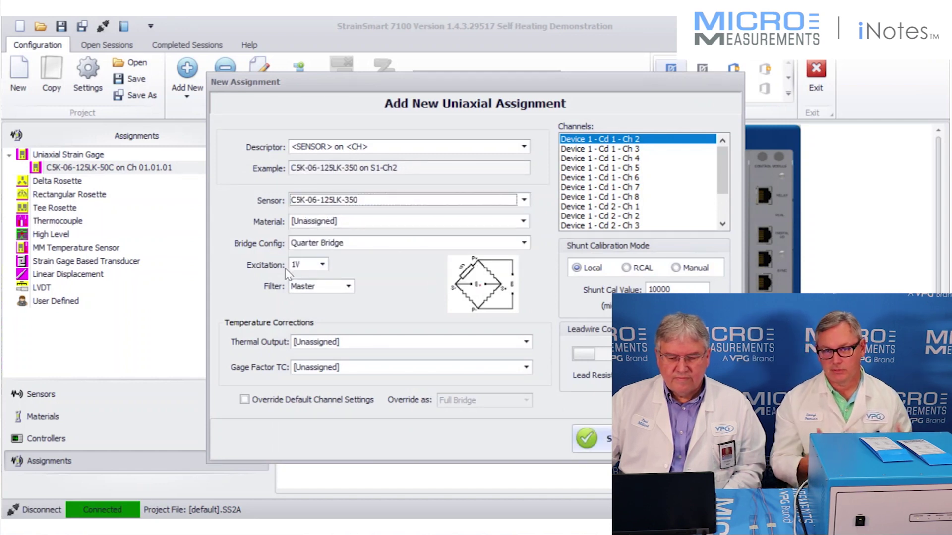
left_click(609, 441)
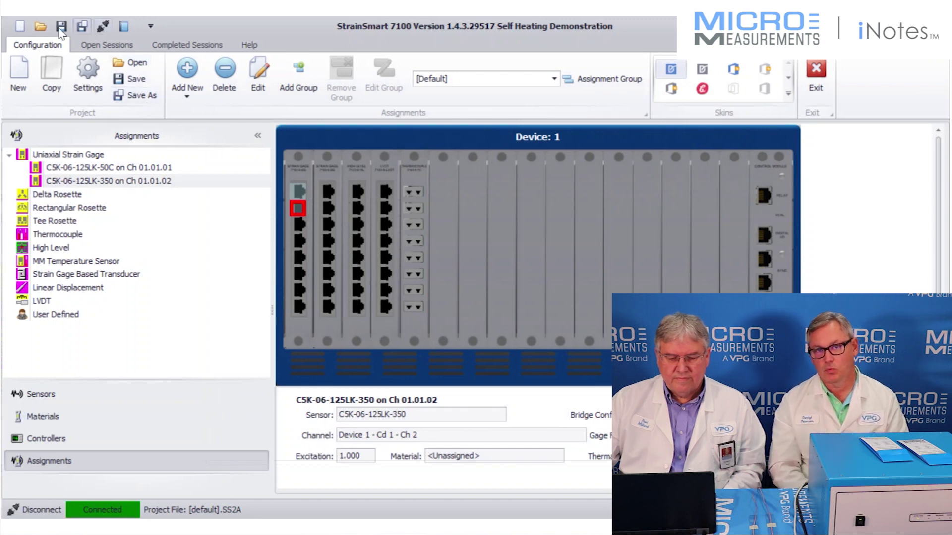
Create scan session Session #1 for both gauges with Time Based Recording enabled
left_click(97, 48)
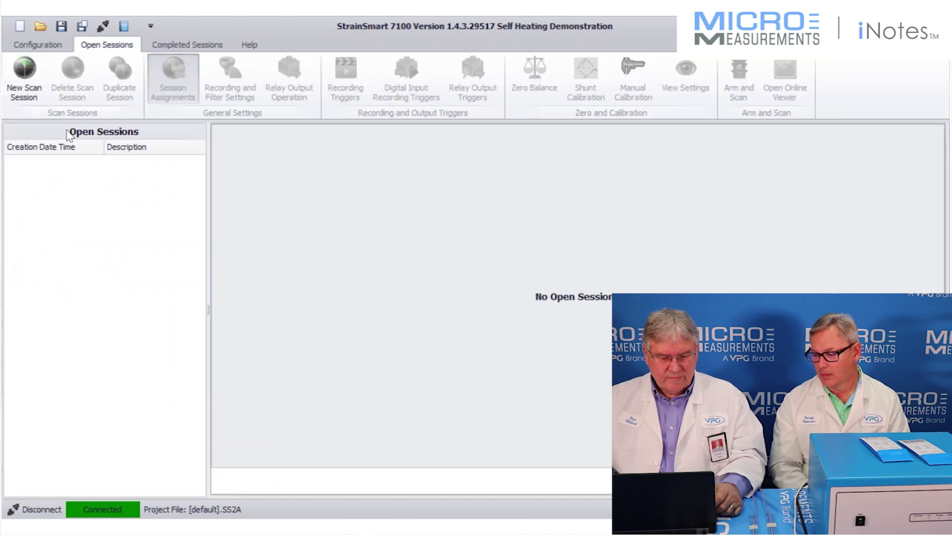
left_click(30, 77)
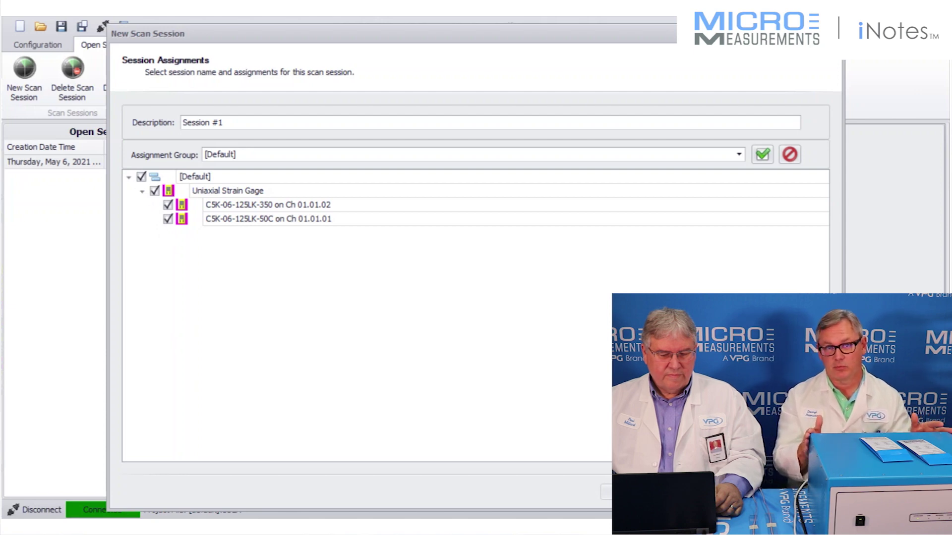
left_click(644, 492)
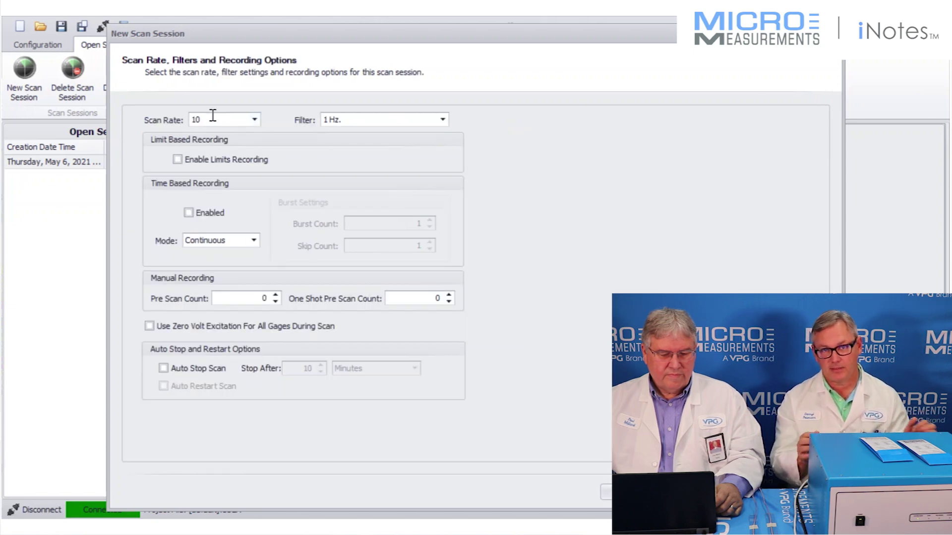
left_click(189, 212)
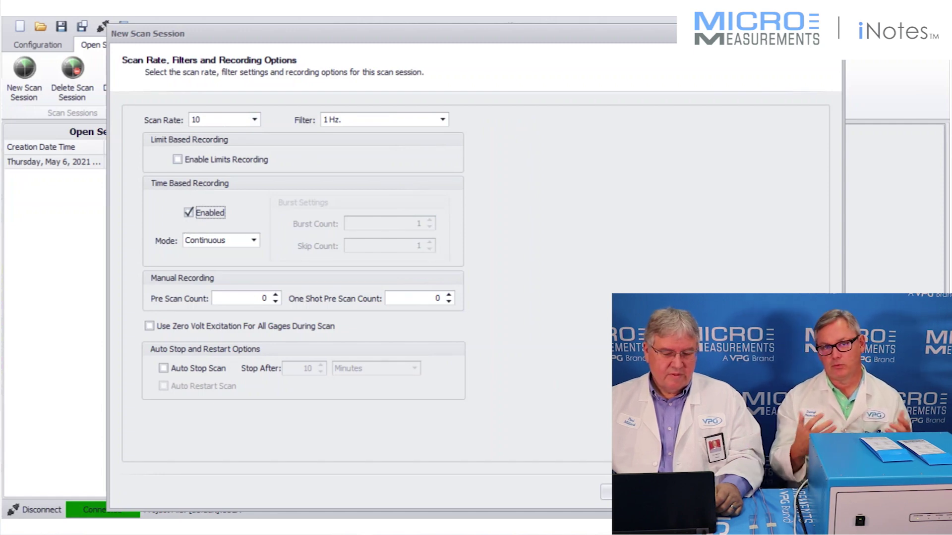
key("Return")
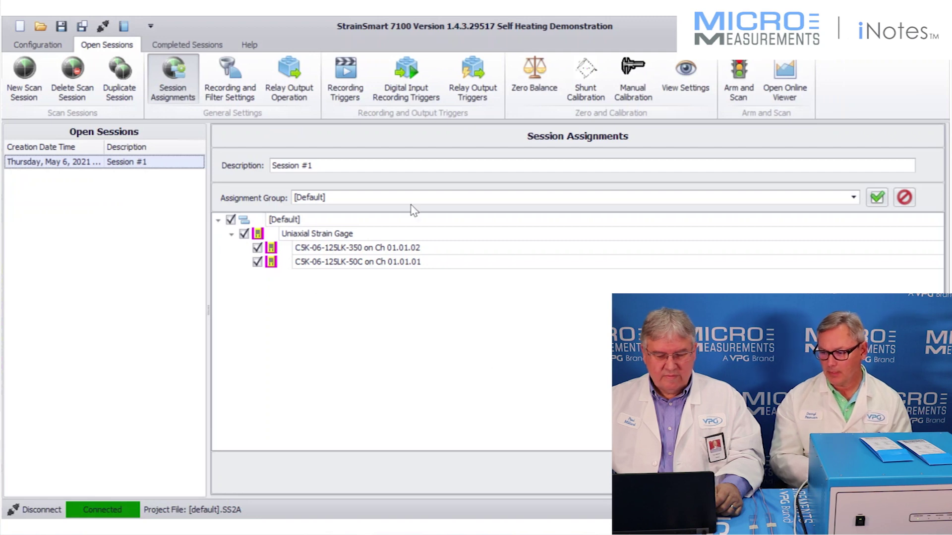
Zero-balance both gauges, giving balance values -727 and 2153
left_click(540, 92)
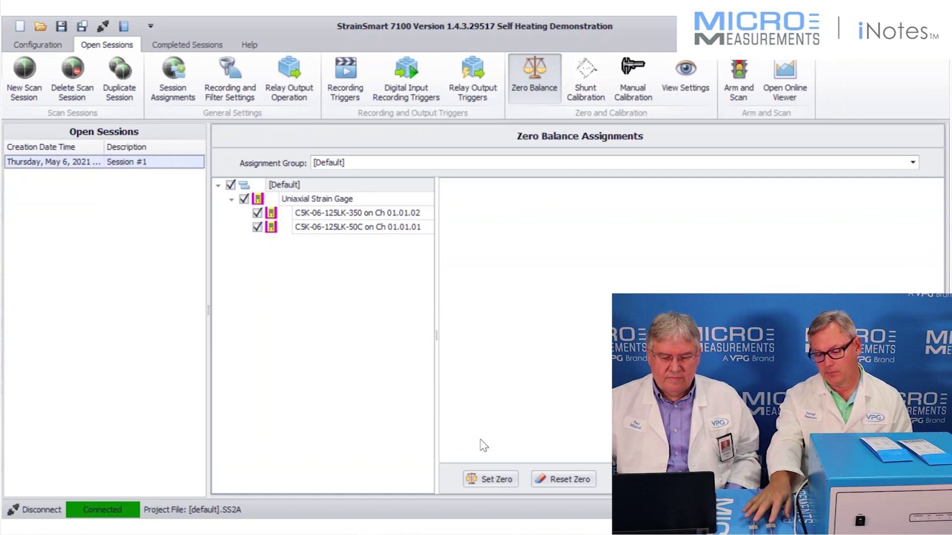
left_click(499, 481)
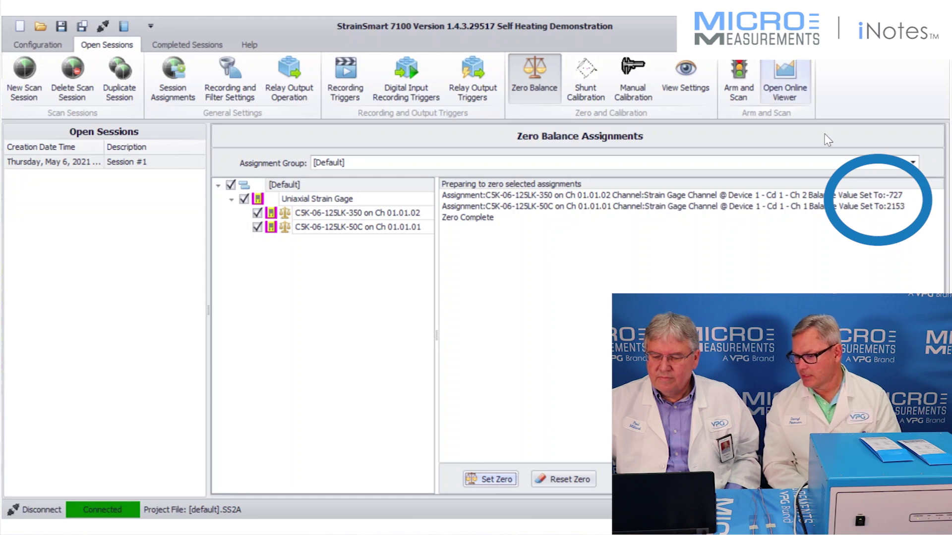
left_click(742, 74)
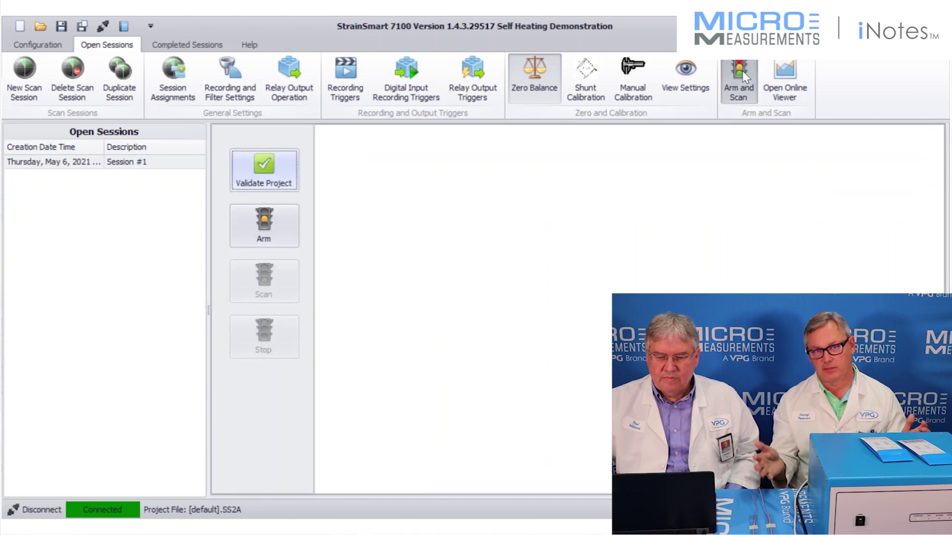
Validate and arm Session #1, then start scanning both gauges
left_click(284, 232)
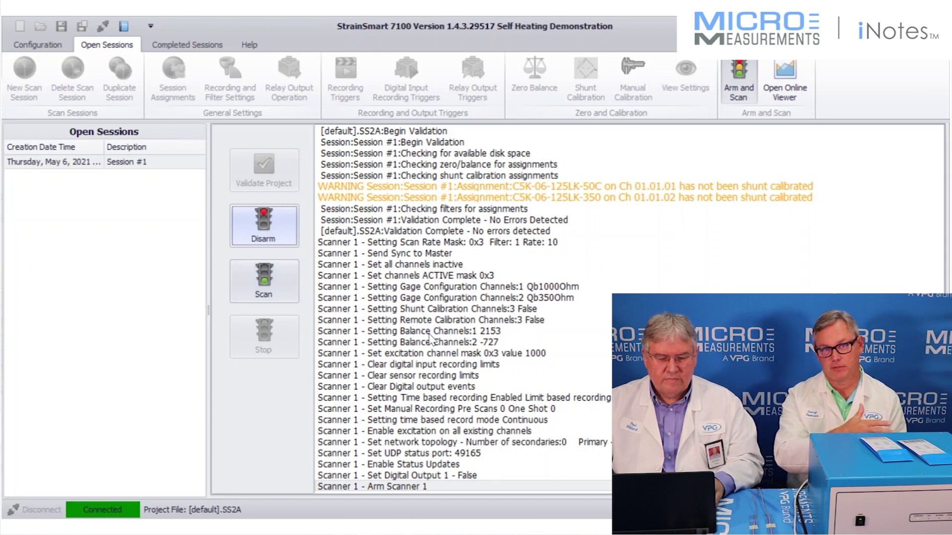
left_click(277, 295)
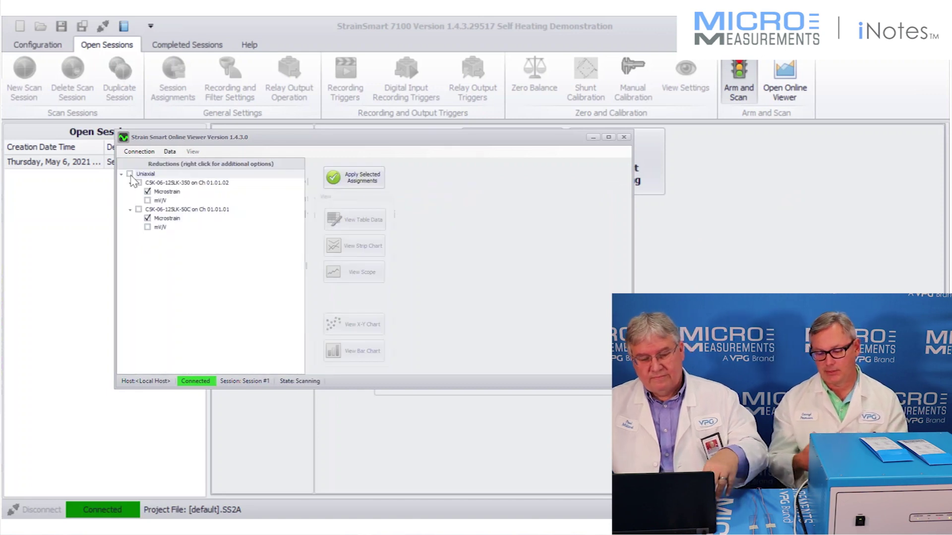
Plot both uniaxial gauges' microstrain in a maximized strip chart
left_click(130, 174)
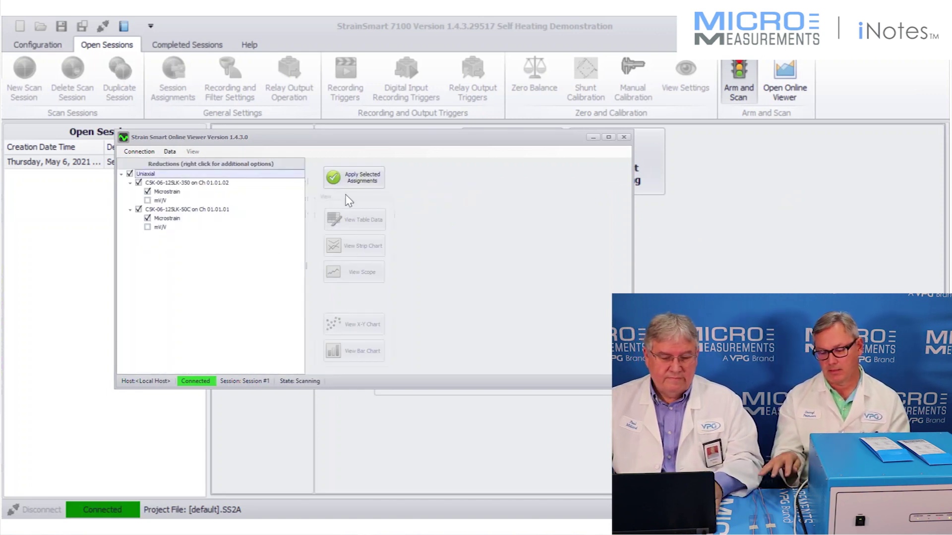
left_click(360, 183)
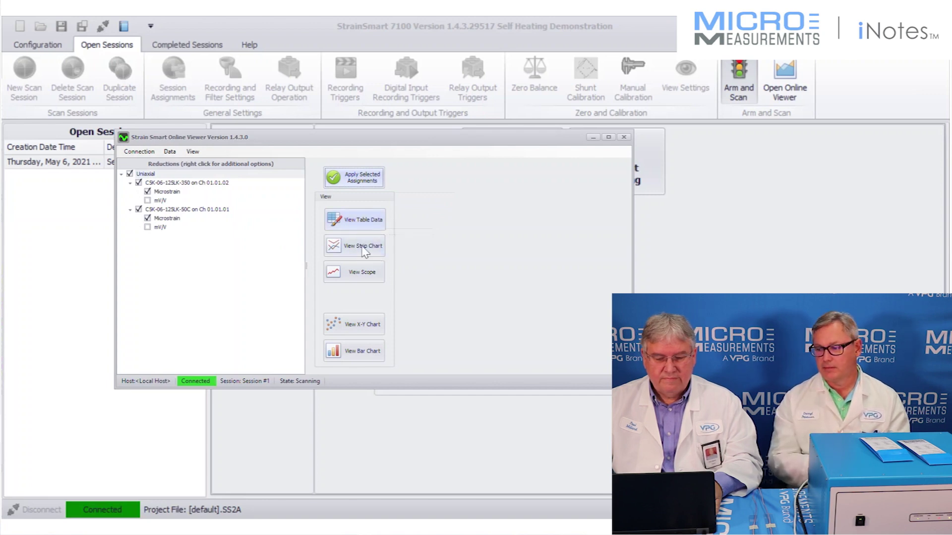
left_click(365, 250)
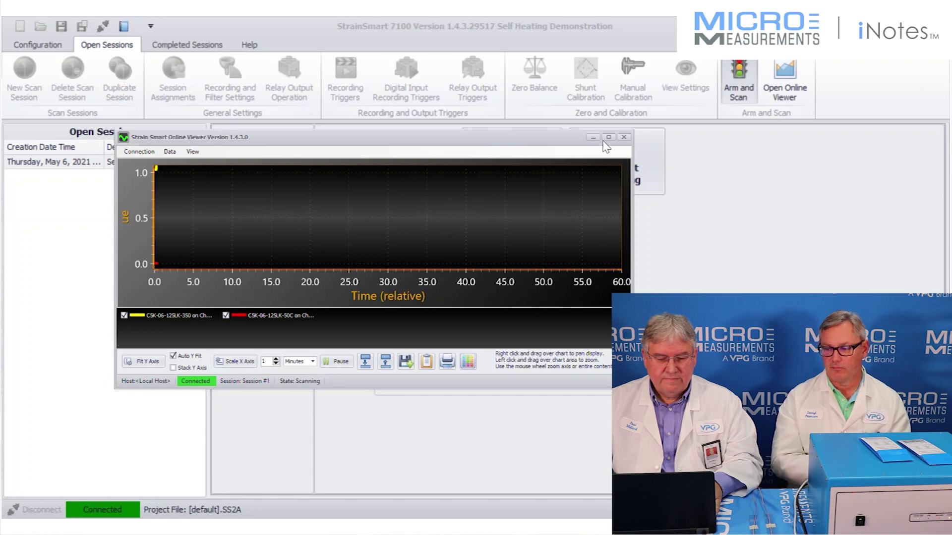
left_click(608, 138)
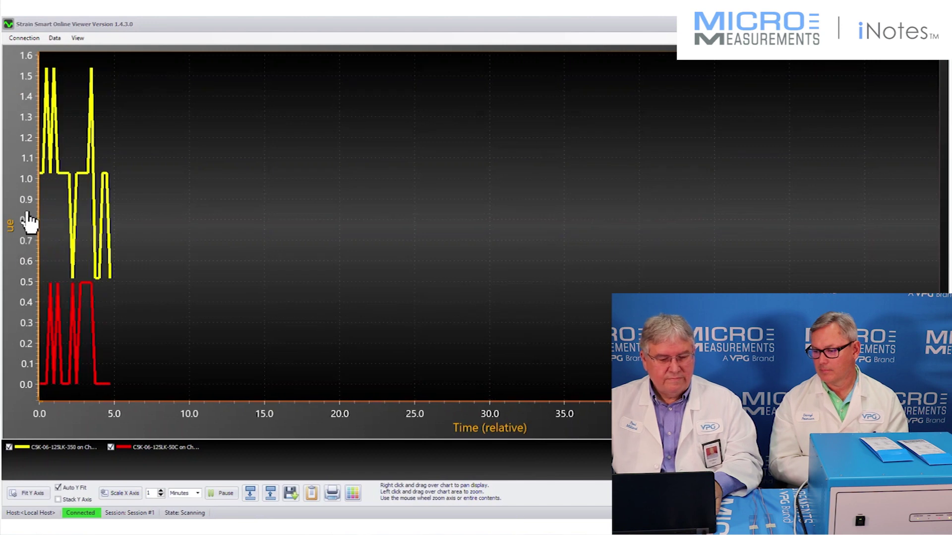
scroll(29, 221, "up", 2)
scroll(28, 223, "down", 2)
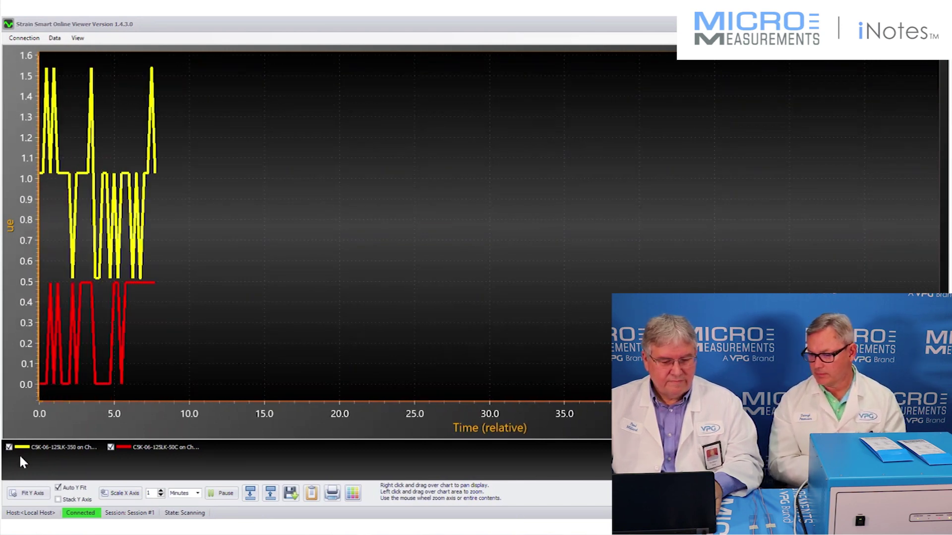
Turn off Auto Y Fit and fix the scale at −7 to 6 µε, starting at time 0
left_click(57, 489)
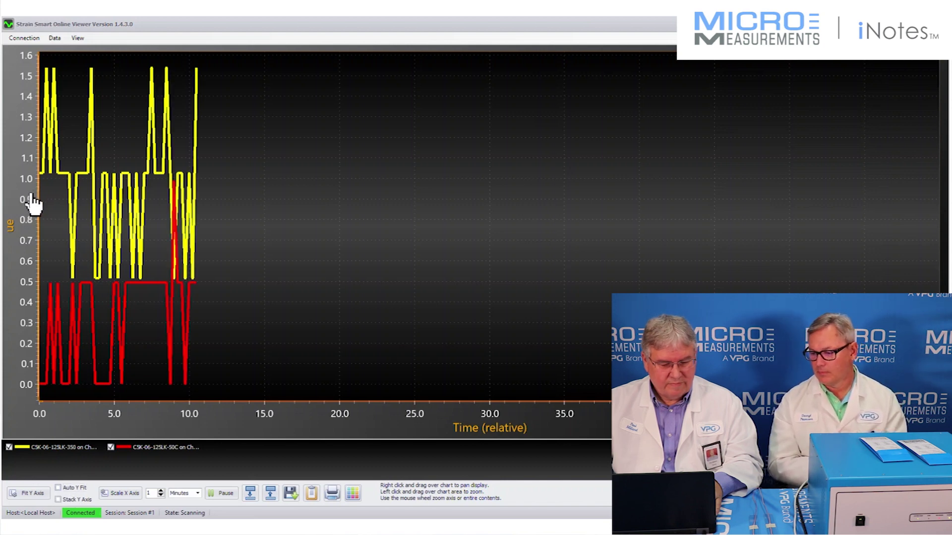
scroll(32, 203, "down", 2)
scroll(32, 203, "down", 4)
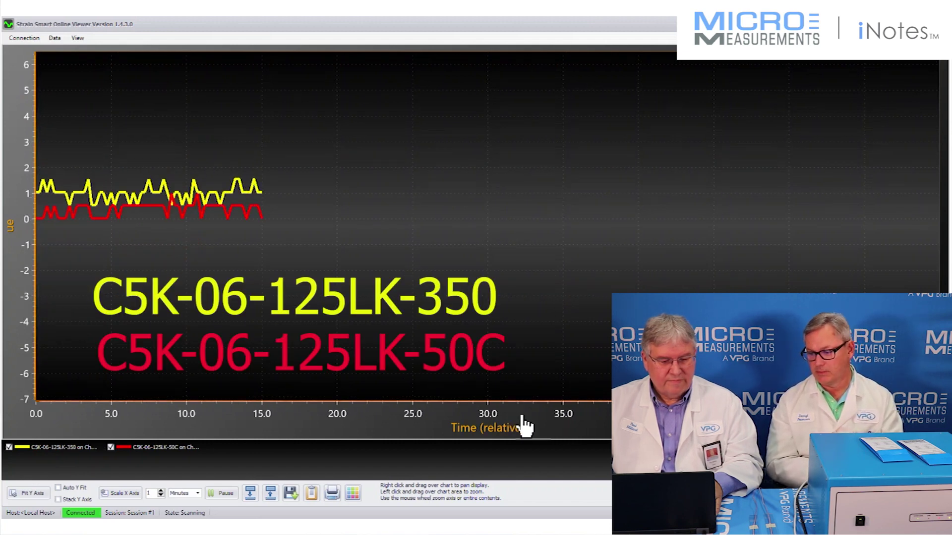
scroll(524, 425, "up", 3)
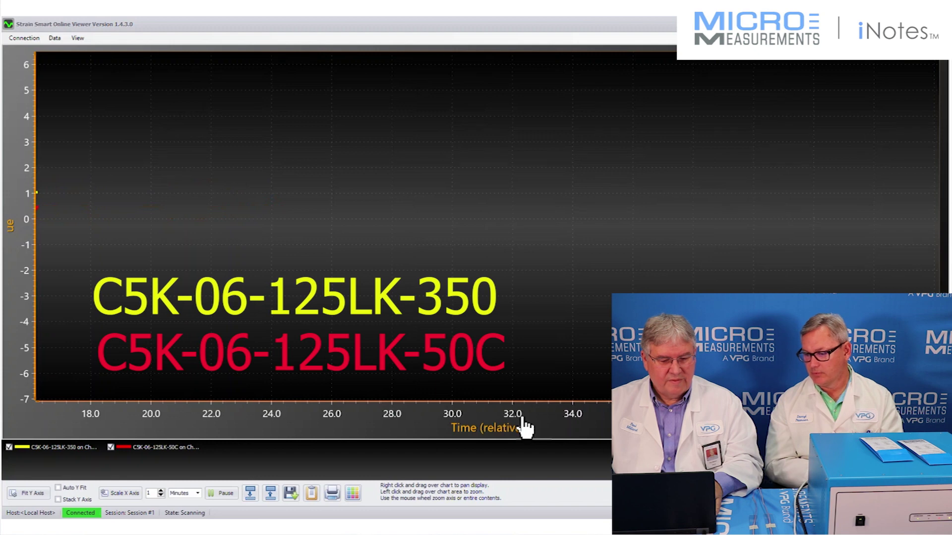
scroll(525, 427, "down", 3)
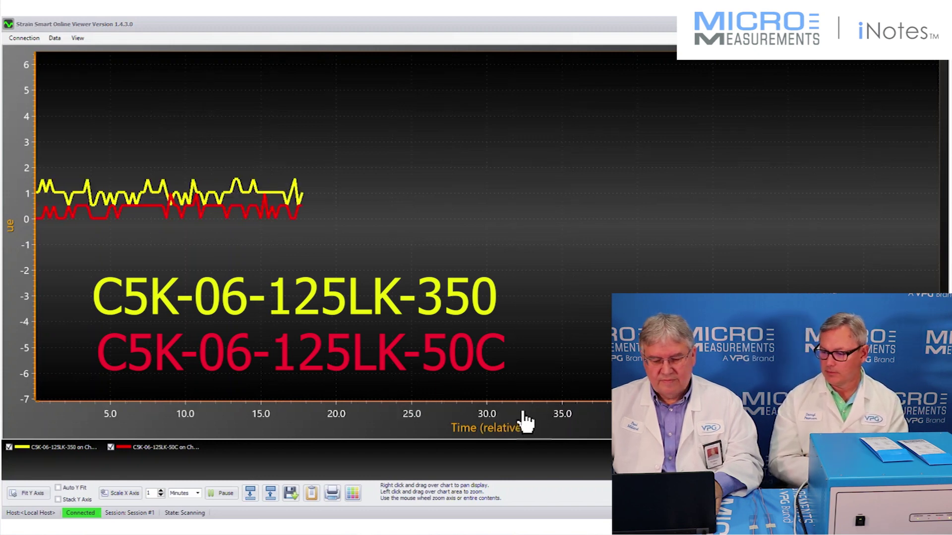
scroll(526, 422, "up", 3)
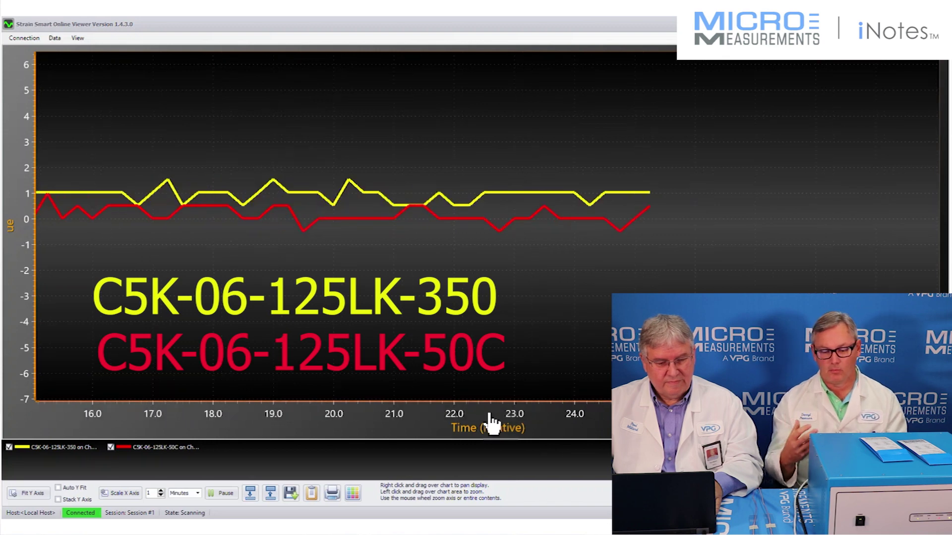
scroll(492, 423, "down", 2)
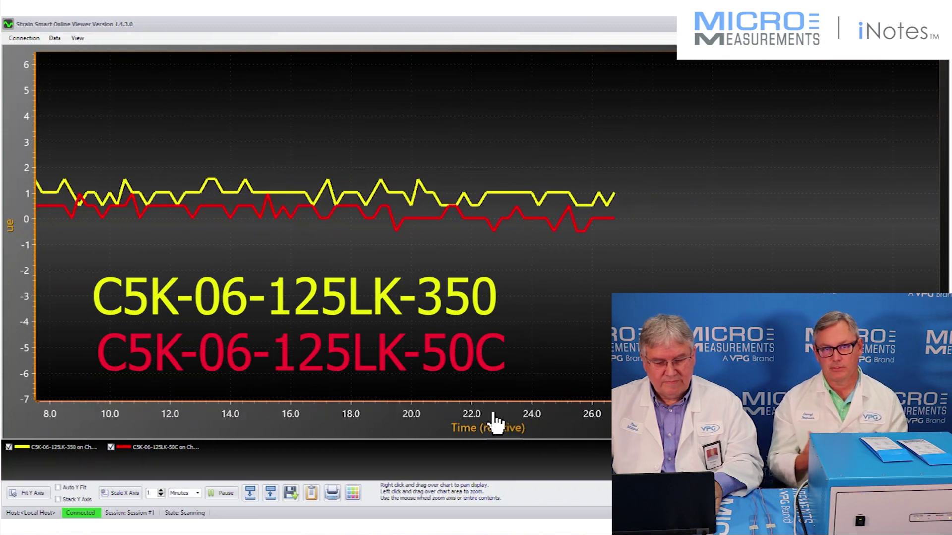
scroll(494, 422, "down", 2)
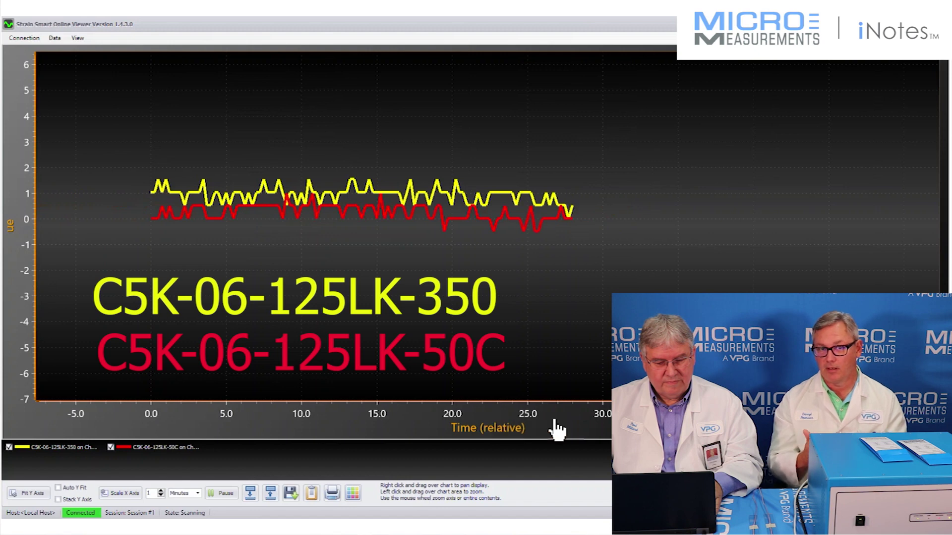
left_click_drag(534, 427, 457, 425)
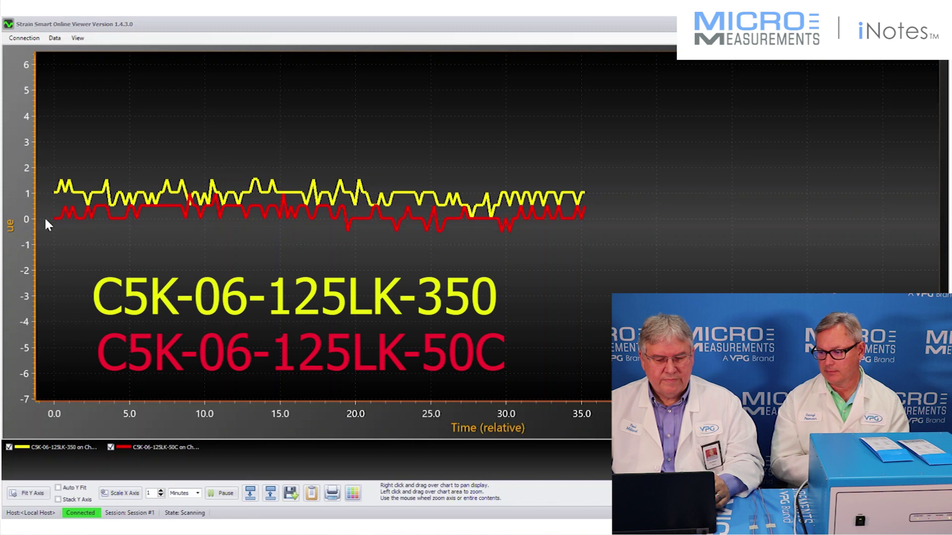
scroll(29, 215, "down", 1)
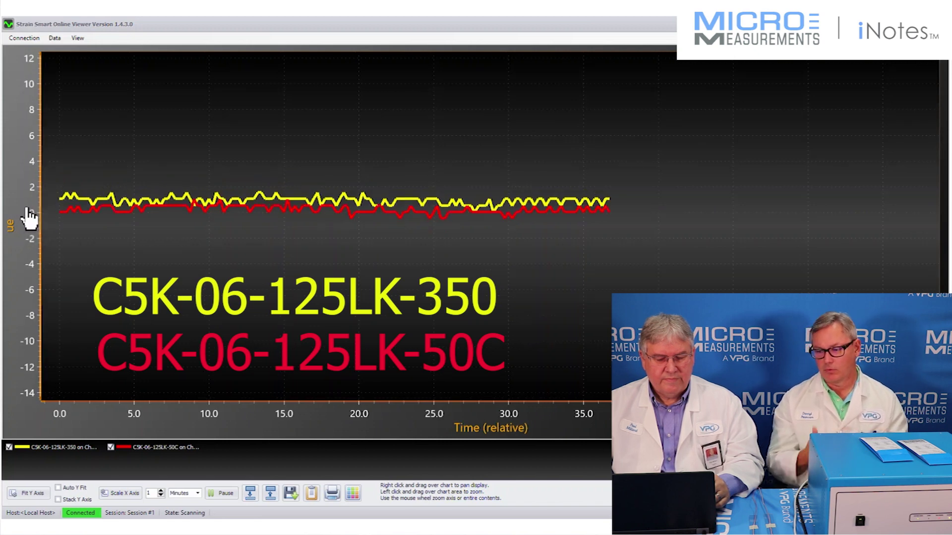
scroll(28, 216, "up", 1)
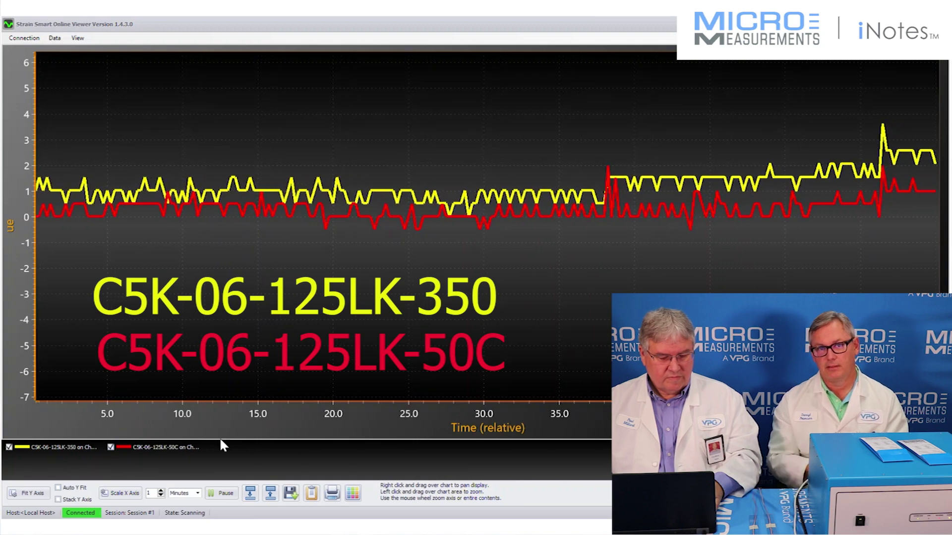
scroll(217, 422, "down", 2)
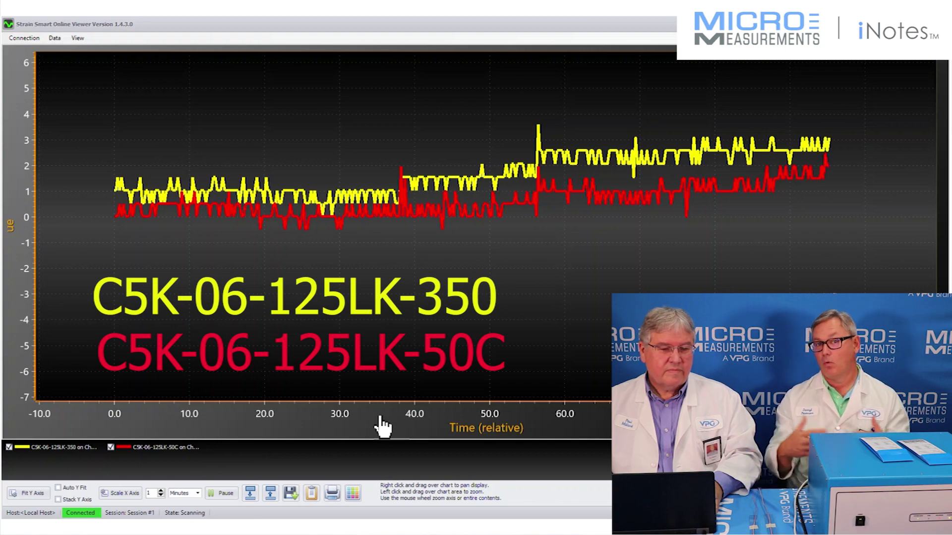
Zoom the strip chart's time axis to a sub-second span, then return to StrainSmart 7100
scroll(382, 426, "up", 8)
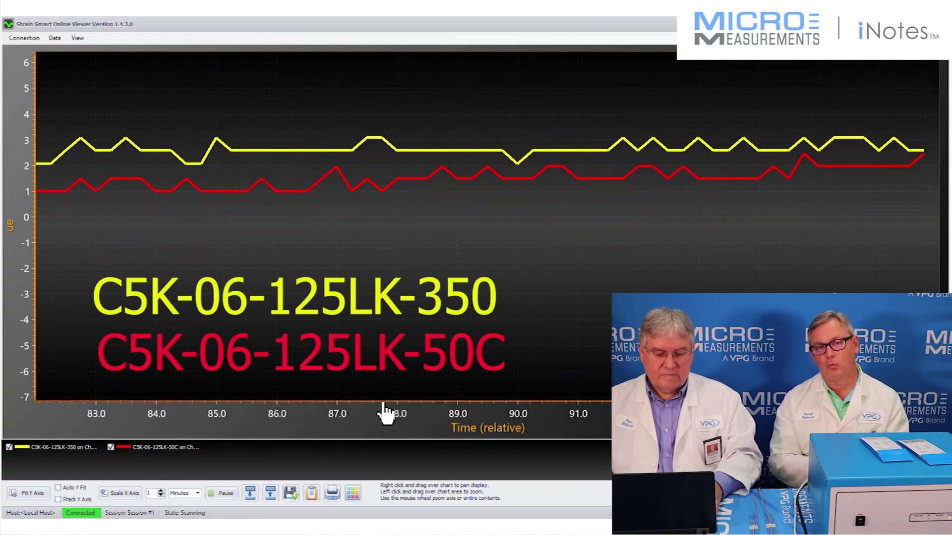
scroll(347, 417, "up", 3)
scroll(345, 422, "down", 2)
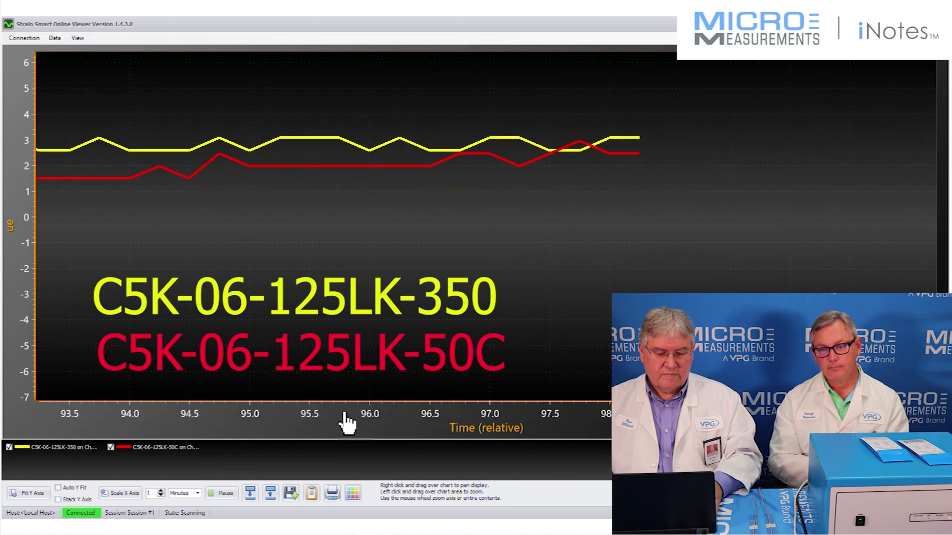
scroll(346, 424, "up", 2)
scroll(346, 424, "down", 2)
scroll(350, 420, "up", 2)
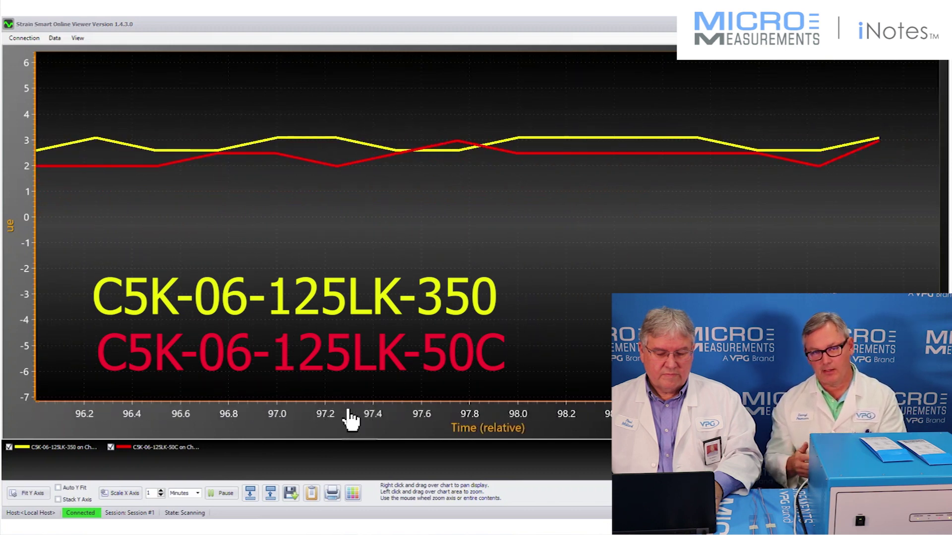
scroll(350, 419, "up", 2)
scroll(347, 419, "down", 1)
scroll(339, 420, "up", 1)
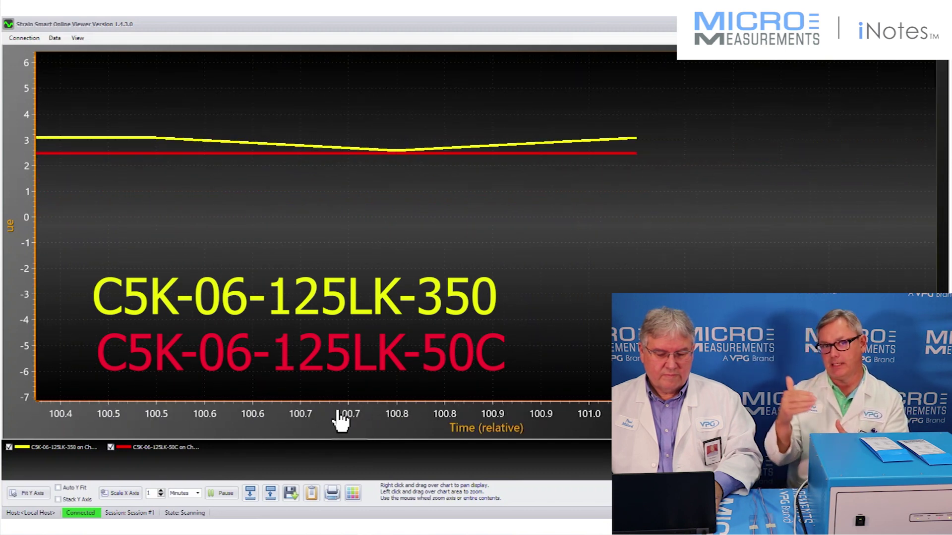
scroll(341, 421, "up", 4)
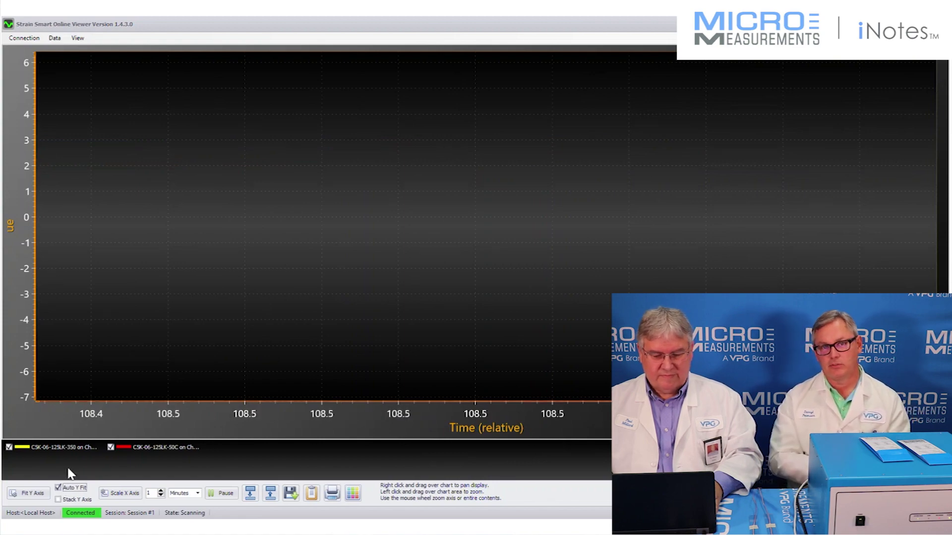
key("alt+Tab")
Stop the scan and duplicate Session #1 as Session #2 with both gauge assignments
left_click(263, 335)
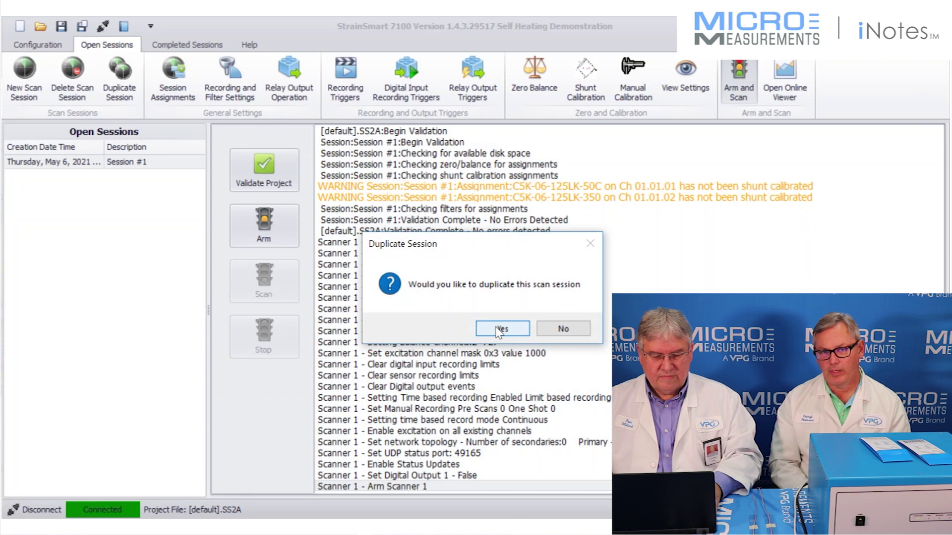
left_click(500, 329)
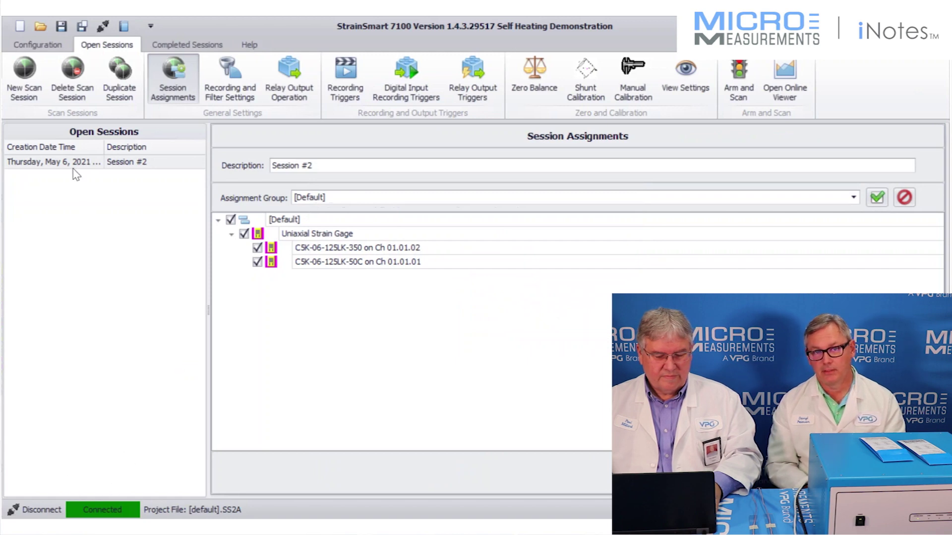
left_click(37, 44)
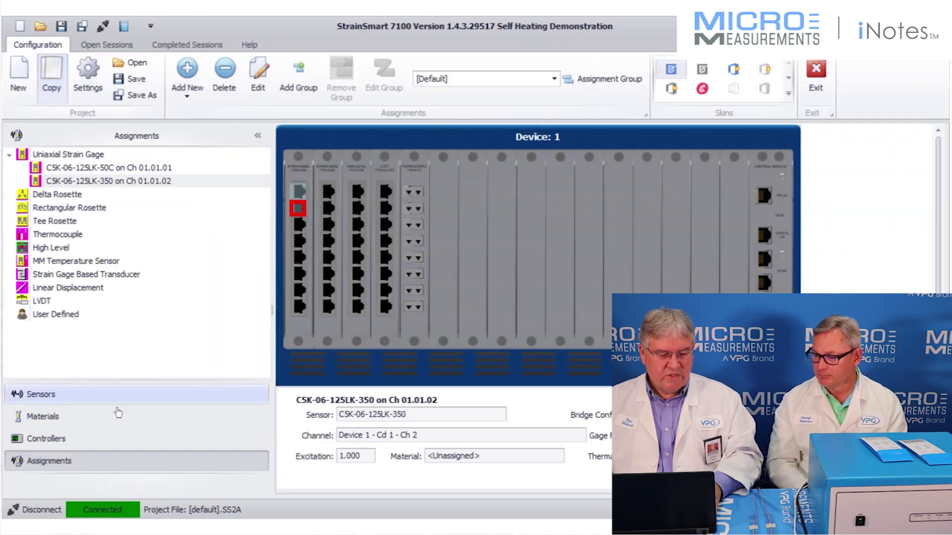
Set the channel 2 gauge (C5K-06-125LK-350) excitation to 10 V
left_click(44, 466)
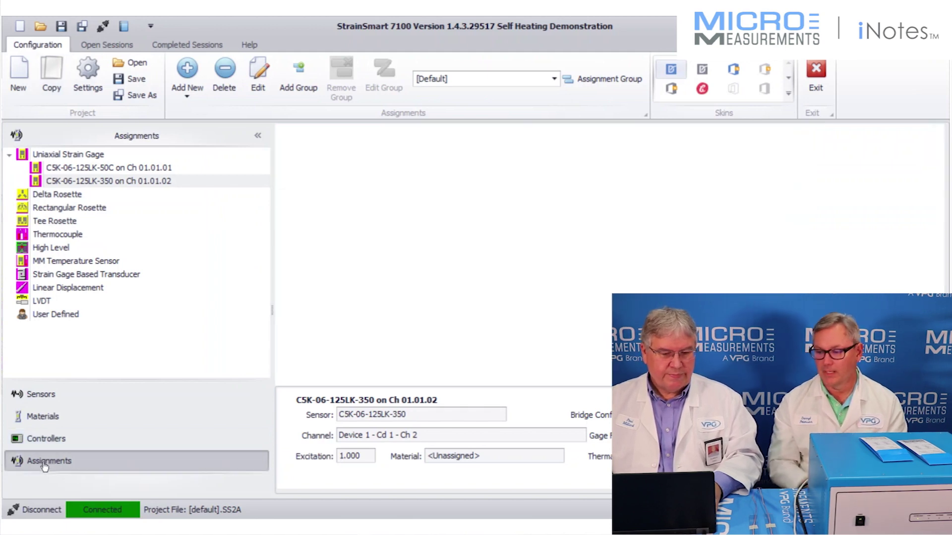
right_click(299, 207)
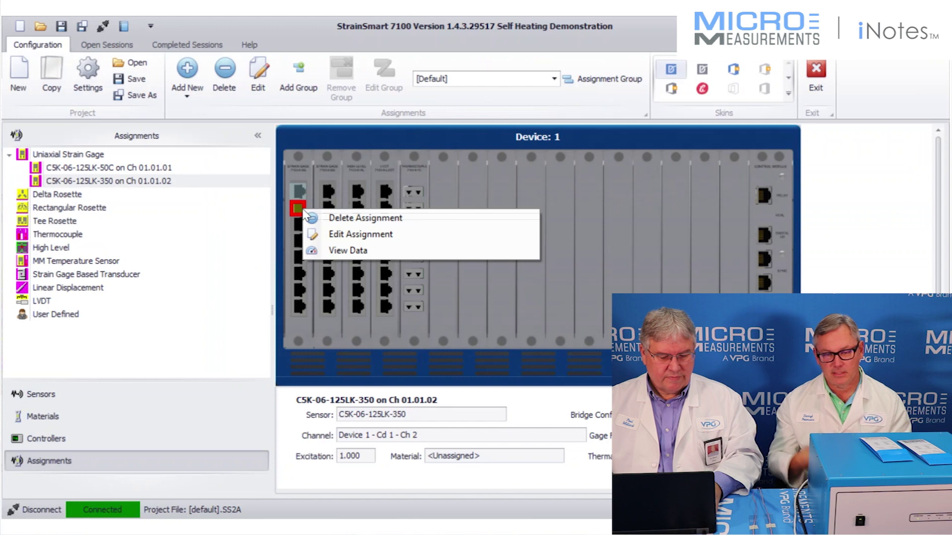
left_click(340, 235)
left_click(328, 269)
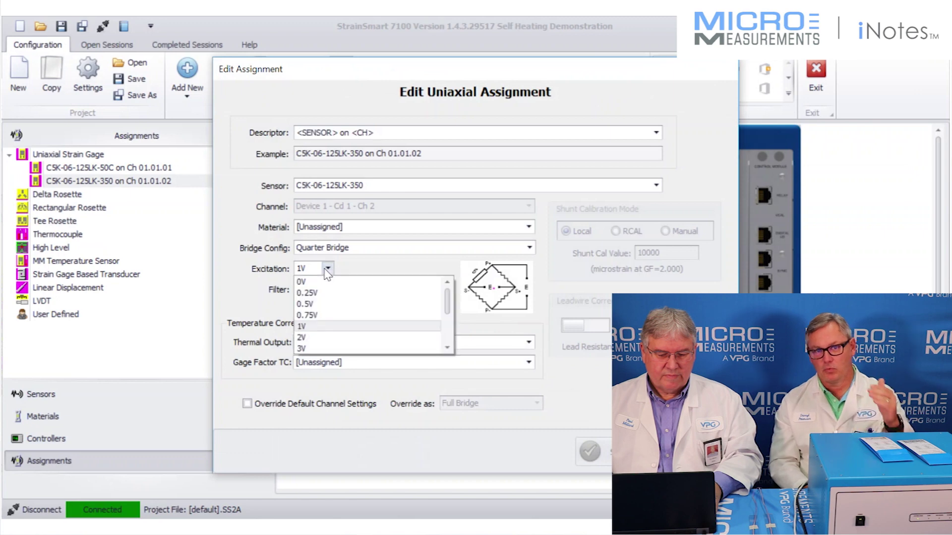
left_click(448, 340)
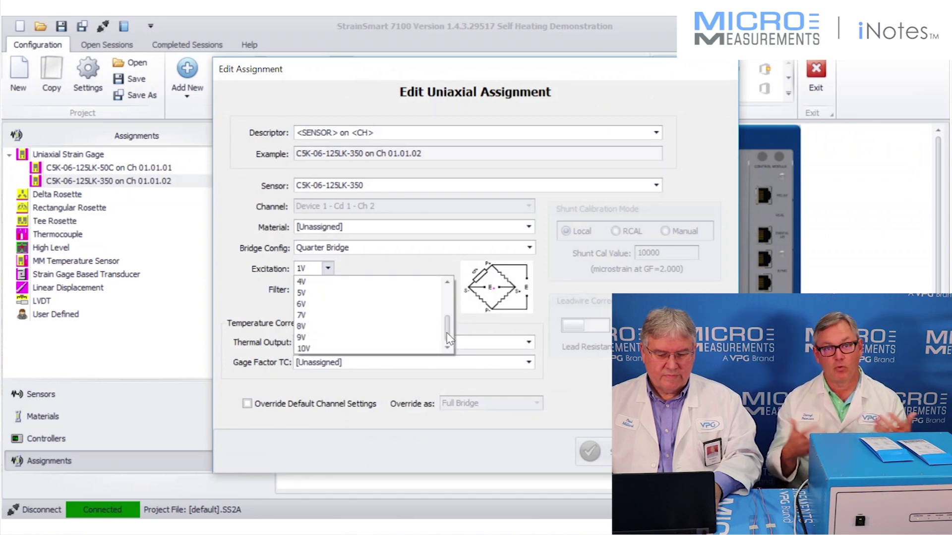
left_click(365, 348)
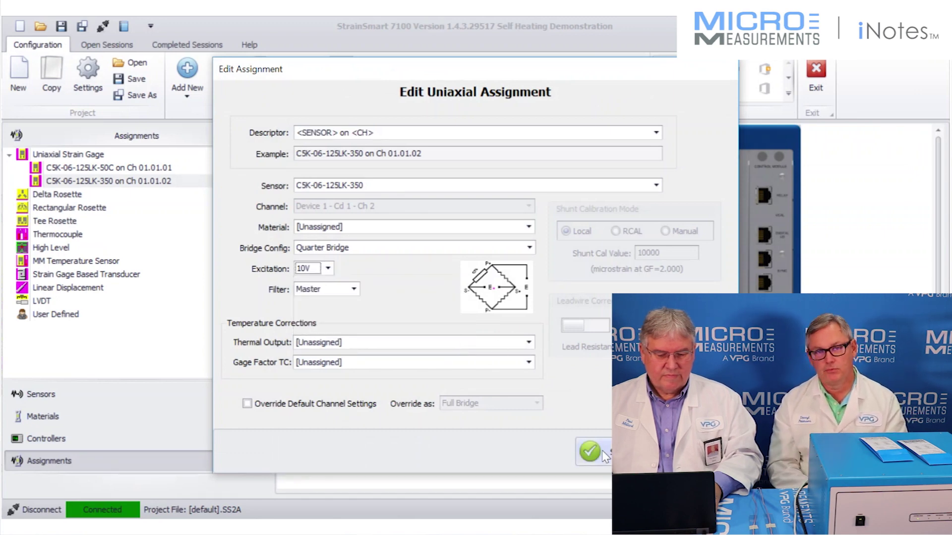
left_click(602, 450)
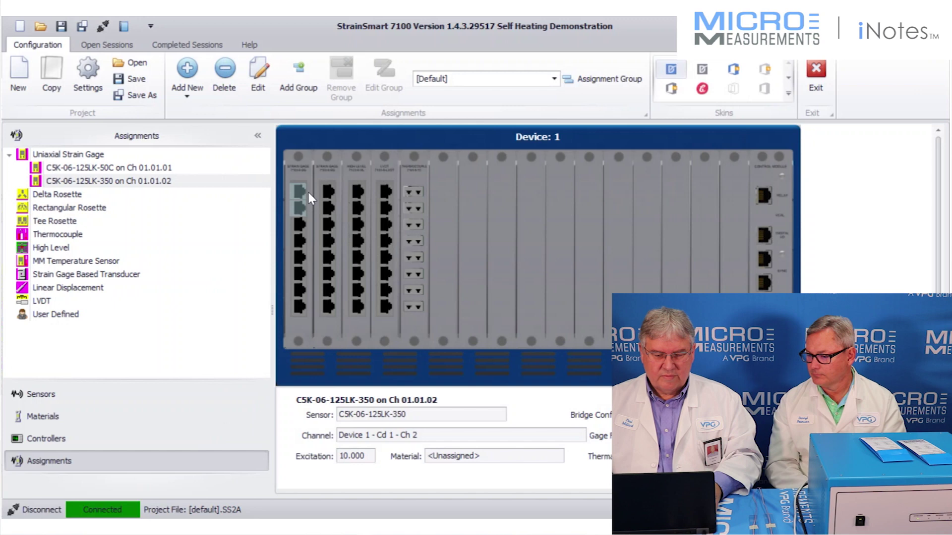
Set the channel 1 gauge (C5K-06-125LK-50C) excitation to 10 V
right_click(301, 191)
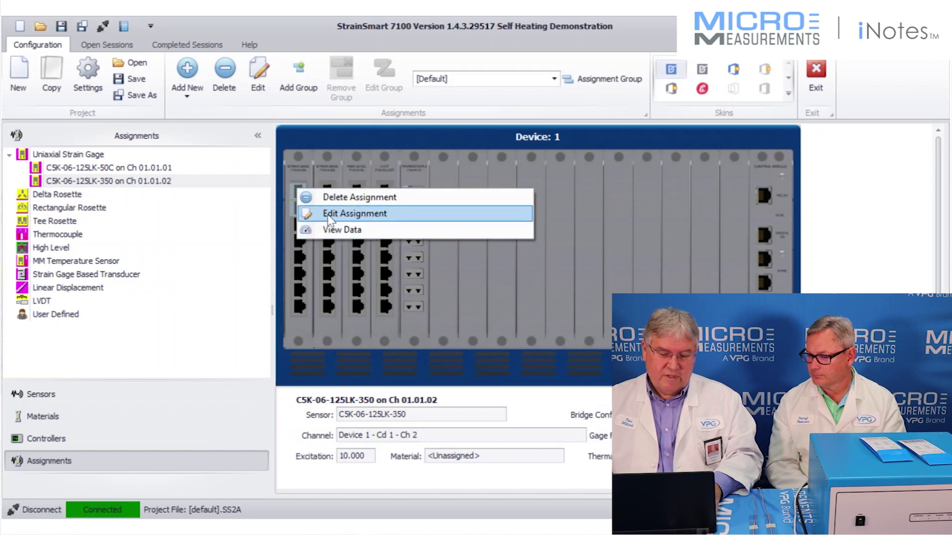
left_click(342, 214)
left_click(328, 269)
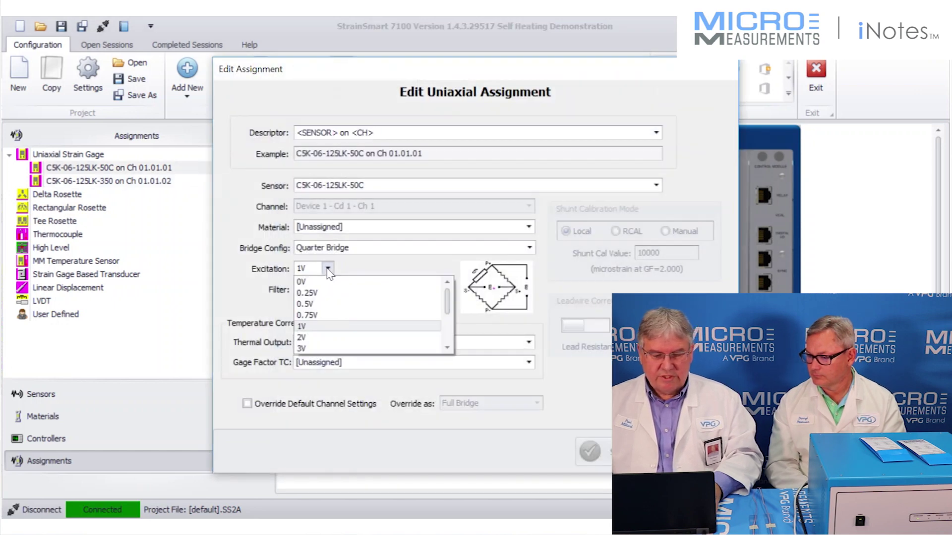
scroll(448, 337, "down", 3)
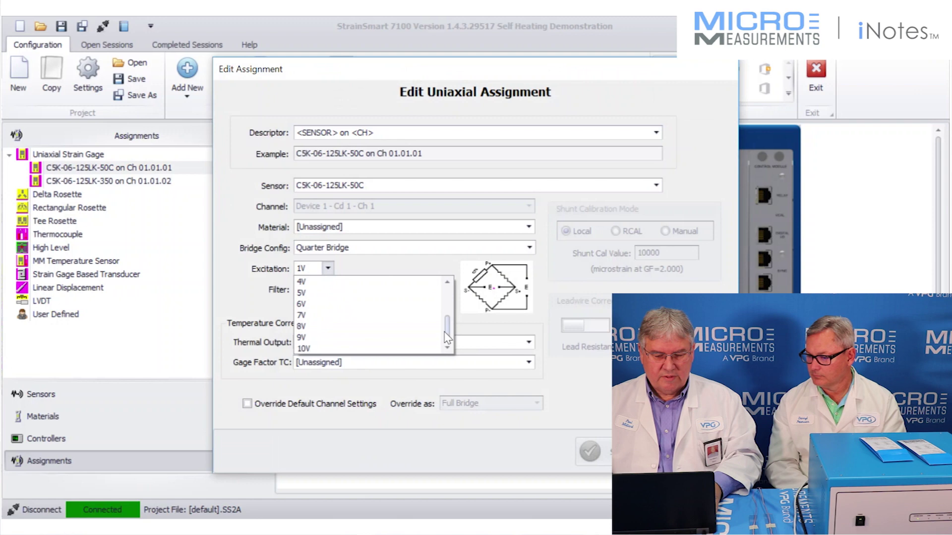
left_click(378, 348)
left_click(590, 451)
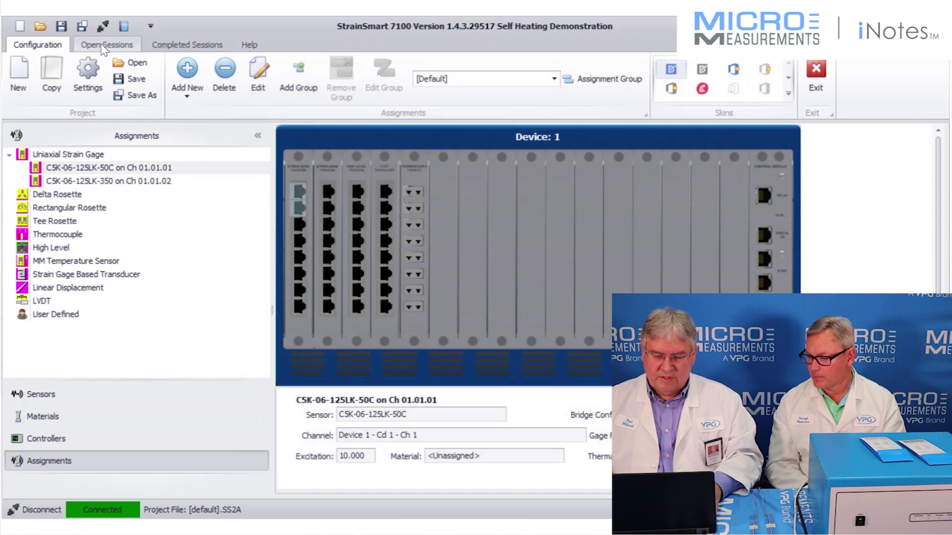
Arm and start scanning Session #2, then show its live data as a strip chart
left_click(104, 45)
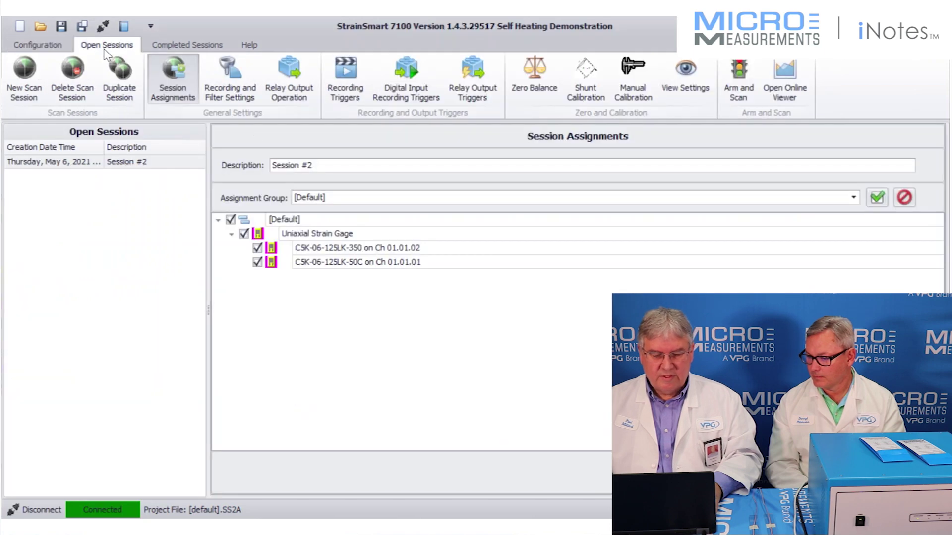
left_click(57, 161)
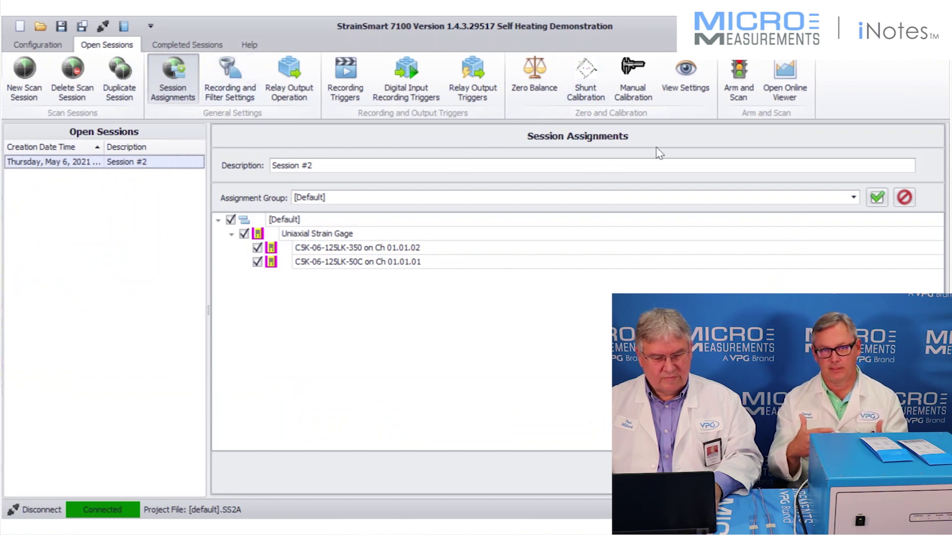
left_click(739, 79)
left_click(275, 224)
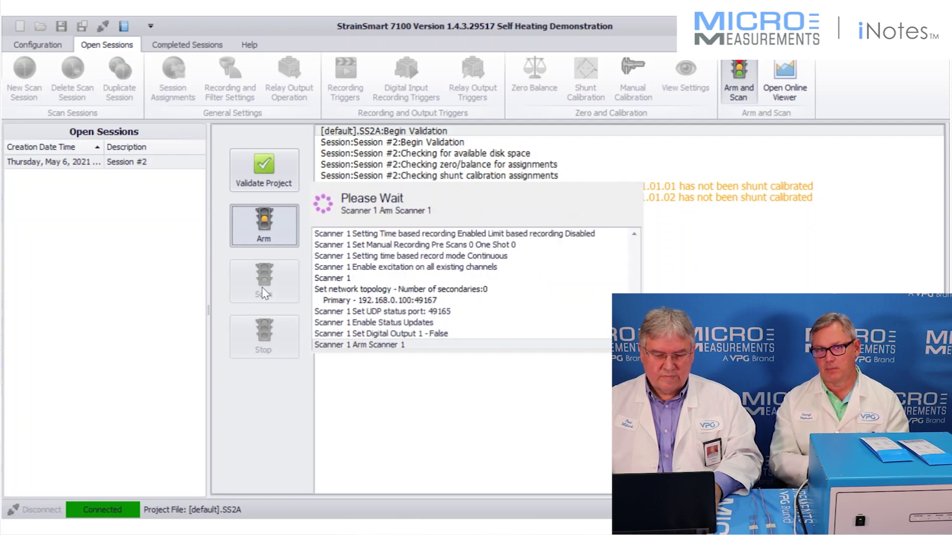
left_click(263, 293)
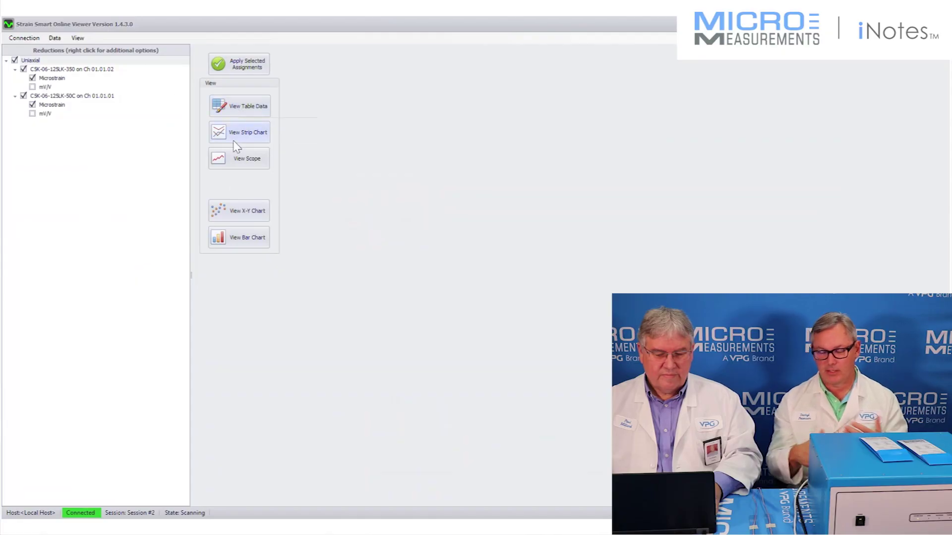
left_click(233, 132)
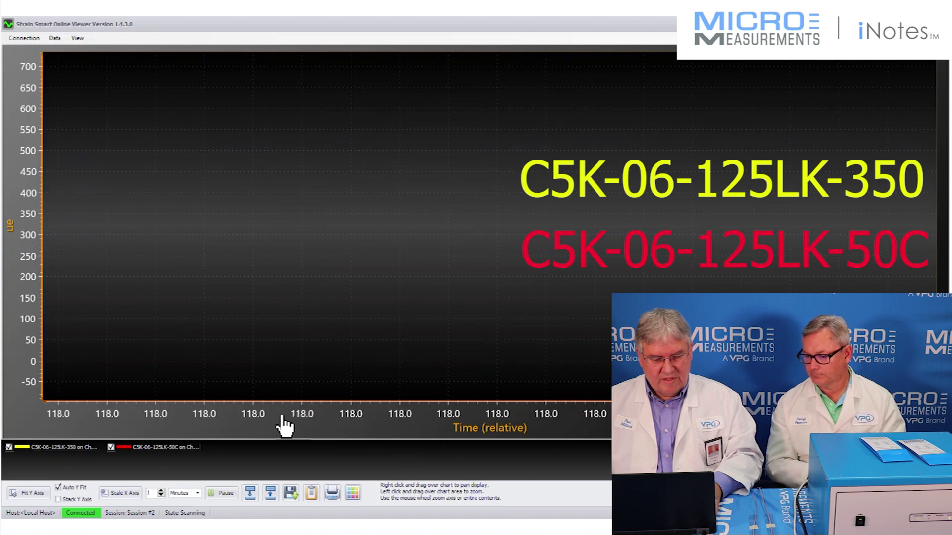
Zoom and pan the strip chart to the new traces: 350 gauge near 700 µε, 50C near −50
scroll(287, 425, "down", 5)
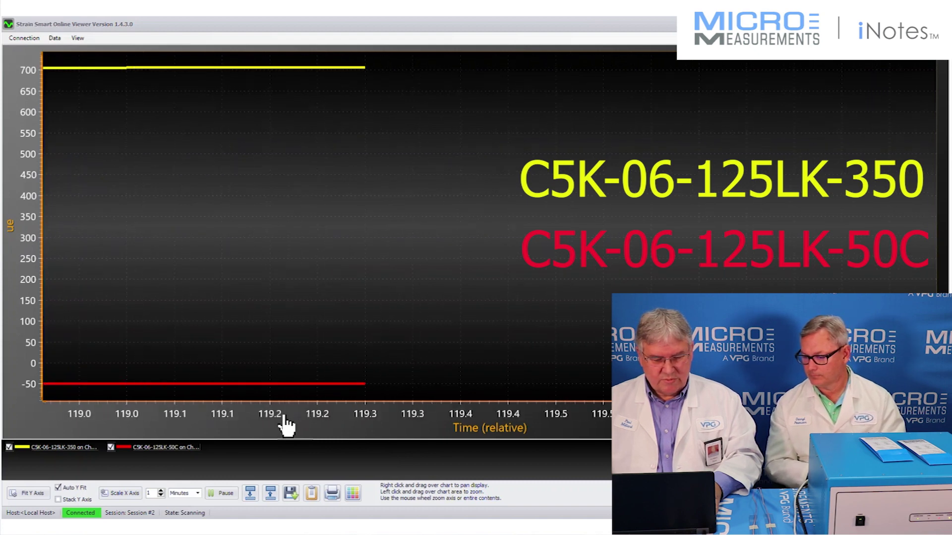
scroll(286, 426, "down", 3)
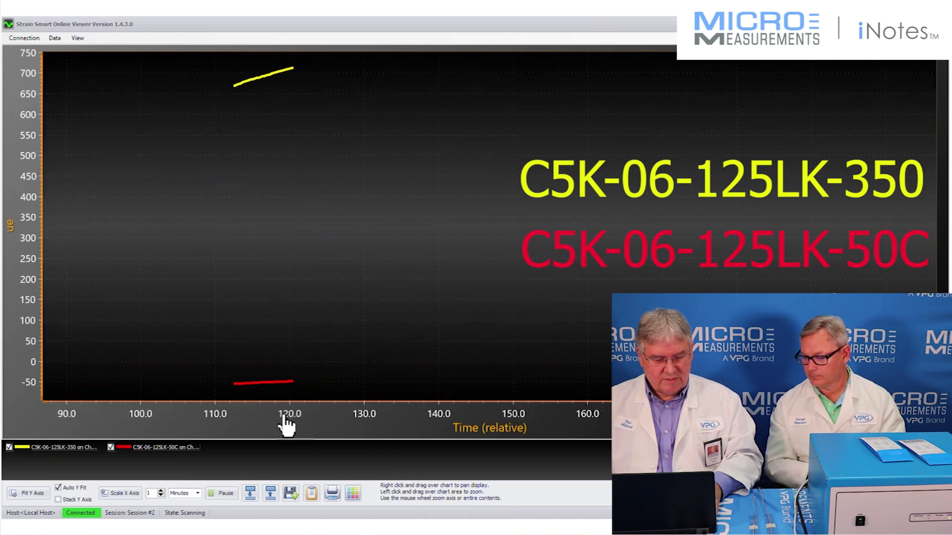
left_click_drag(334, 427, 223, 425)
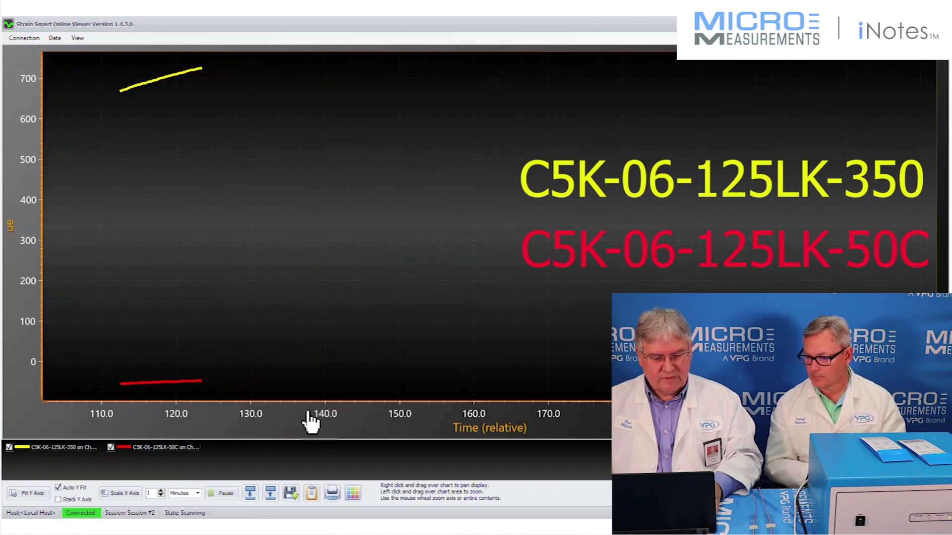
scroll(312, 421, "down", 2)
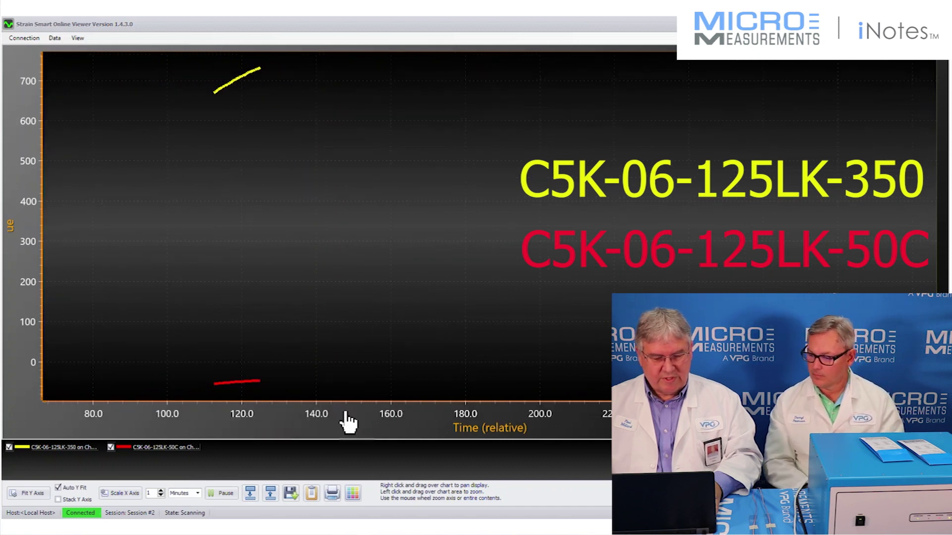
left_click_drag(347, 419, 291, 421)
scroll(292, 422, "up", 3)
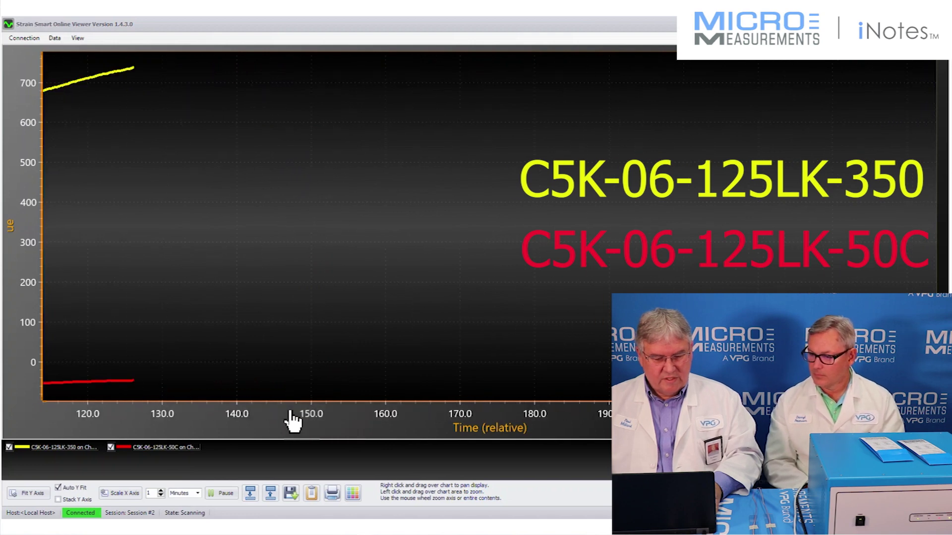
scroll(292, 421, "down", 2)
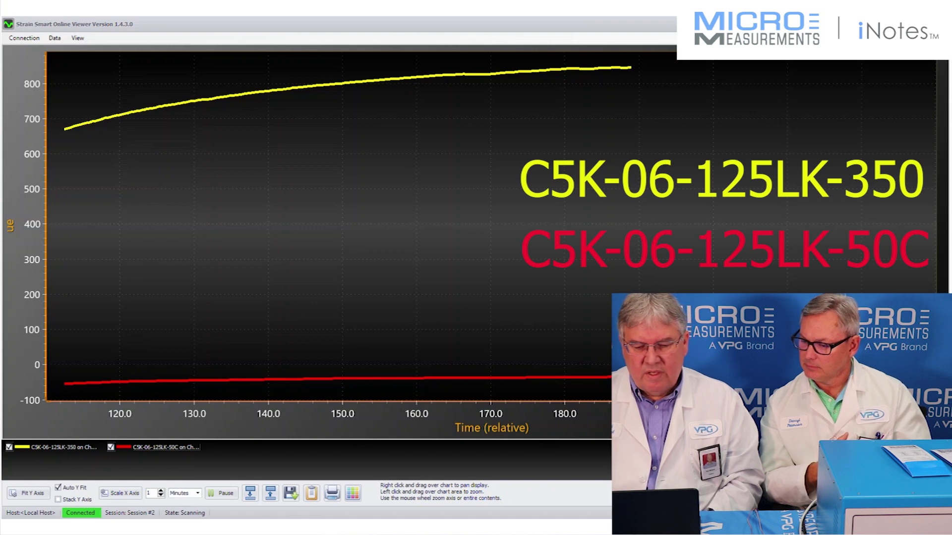
Watch the 350 gauge trace climb from about 670 to 850 µε while the 50C stays near −40
scroll(327, 223, "up", 2)
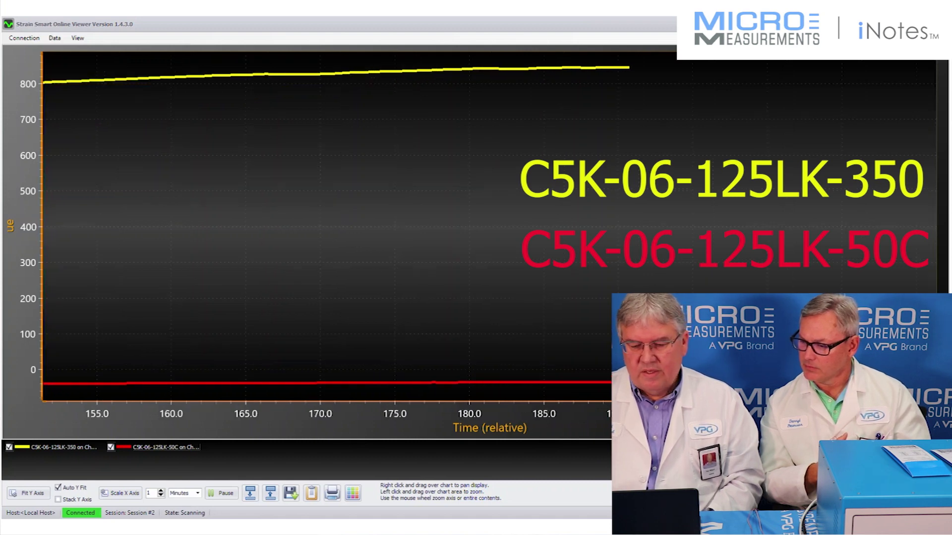
Zoom out and pan the chart to show the whole run up to about 195 s
scroll(327, 223, "down", 4)
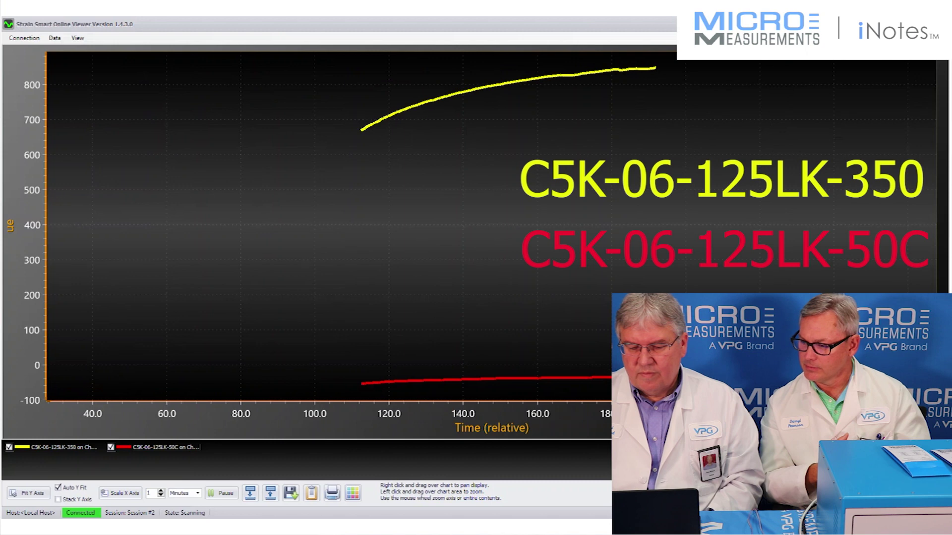
left_click_drag(652, 401, 378, 397)
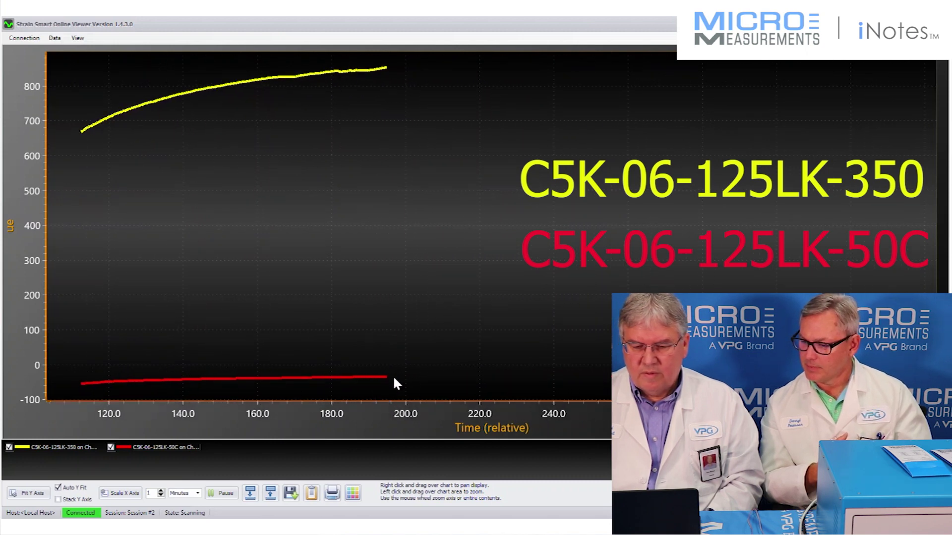